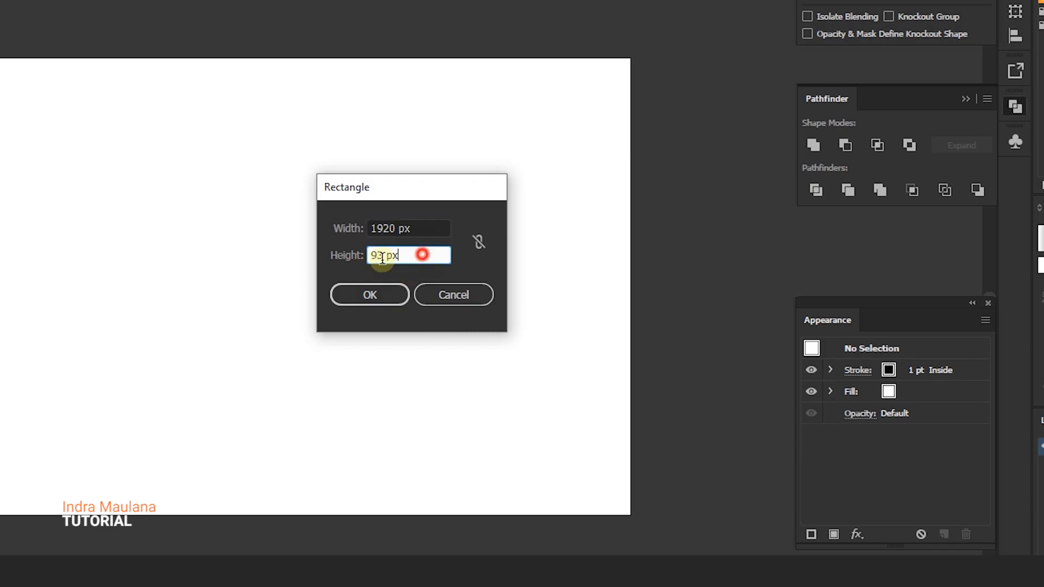
Create a 1920 x 1080 px rectangle and align it to the centre of the artboard
text(1080)
key(Return)
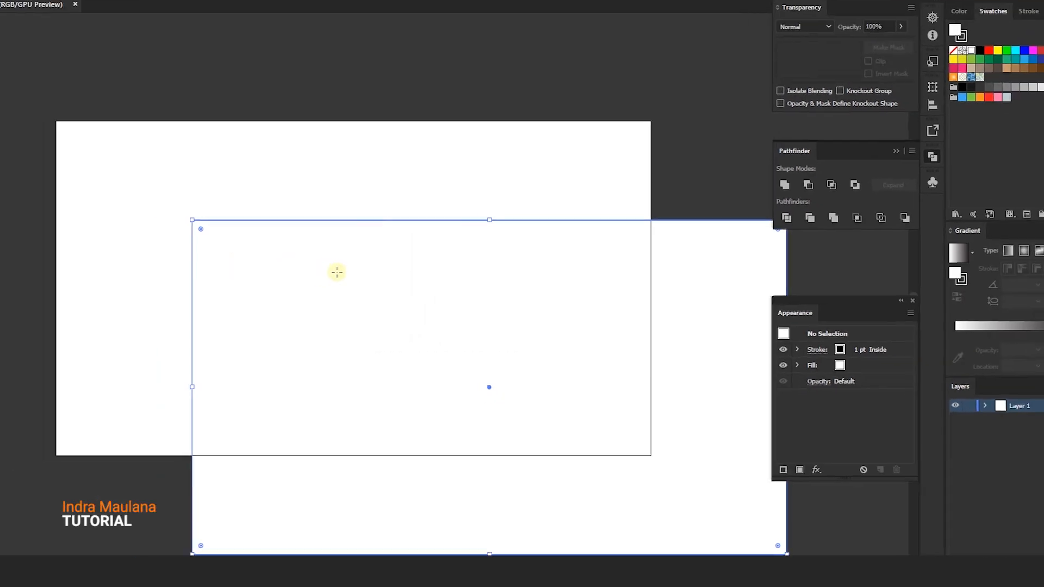
click(18, 61)
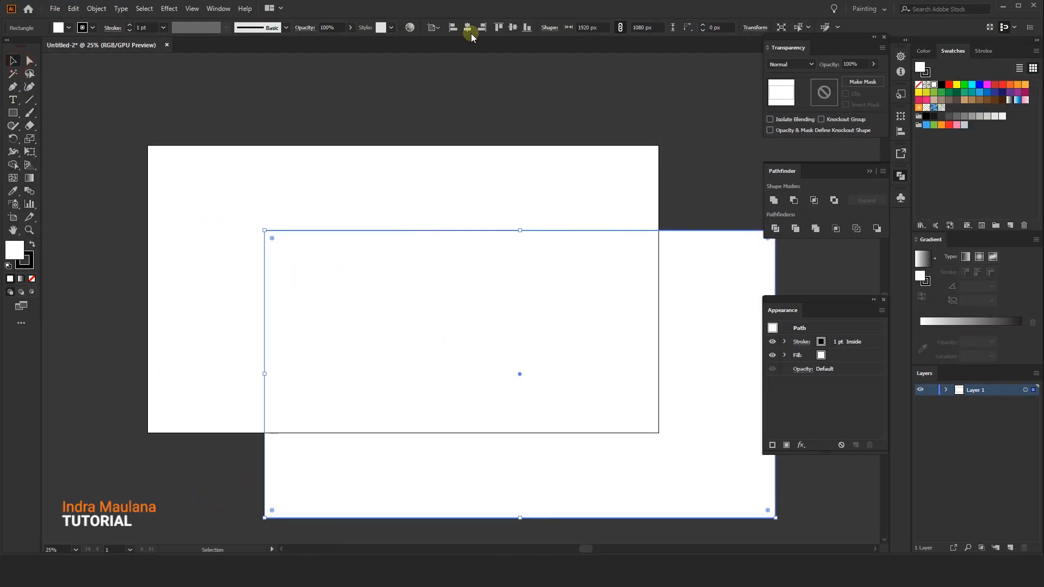
click(467, 30)
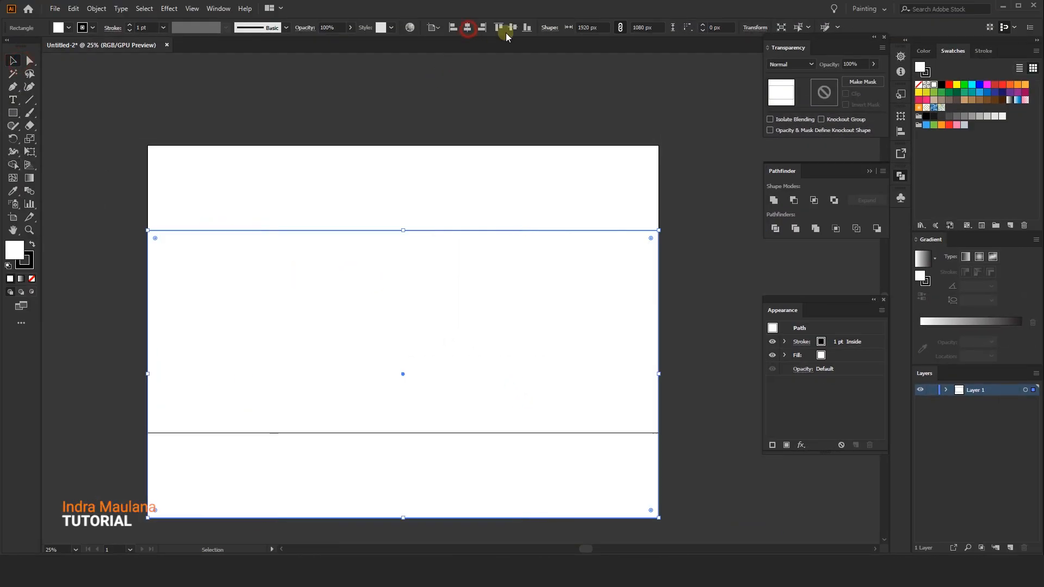
click(512, 27)
Fill the rectangle with the purple-to-dark gradient sample using the Eyedropper
click(450, 128)
click(378, 133)
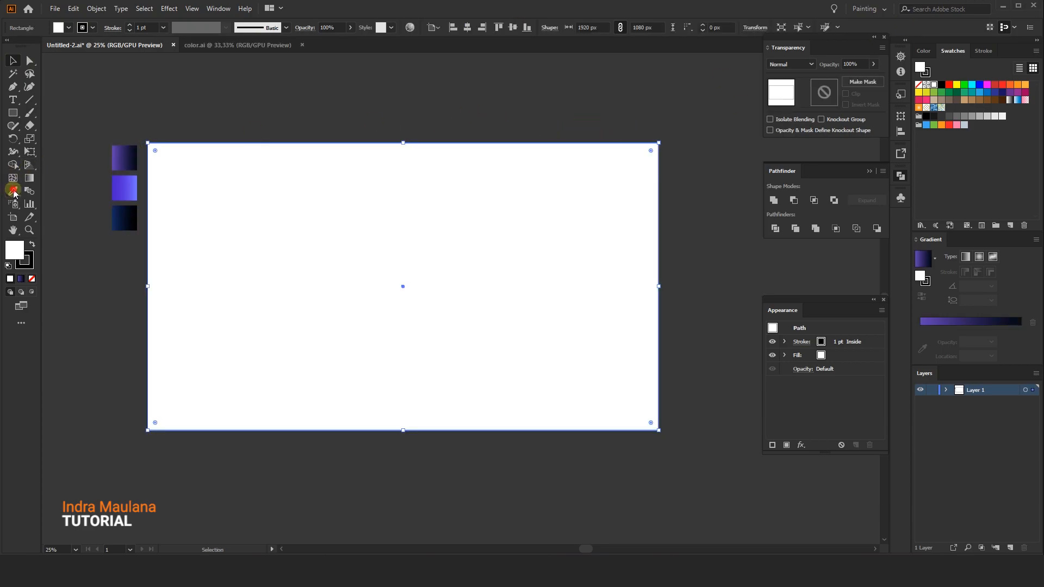
click(124, 158)
click(13, 60)
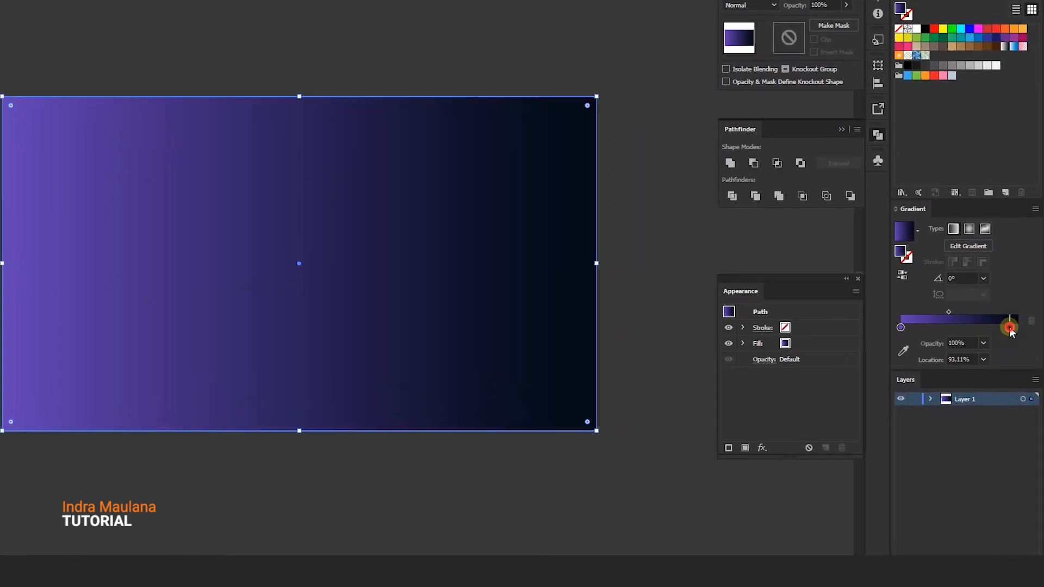
Edit the colours of the gradient's two end stops
double_click(1013, 343)
click(996, 437)
click(870, 306)
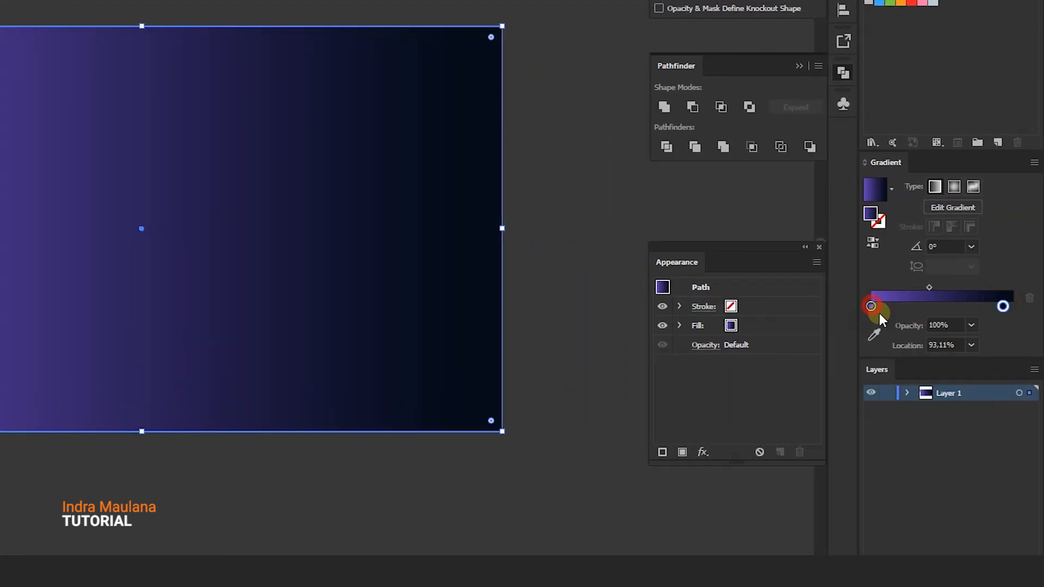
double_click(870, 306)
click(994, 435)
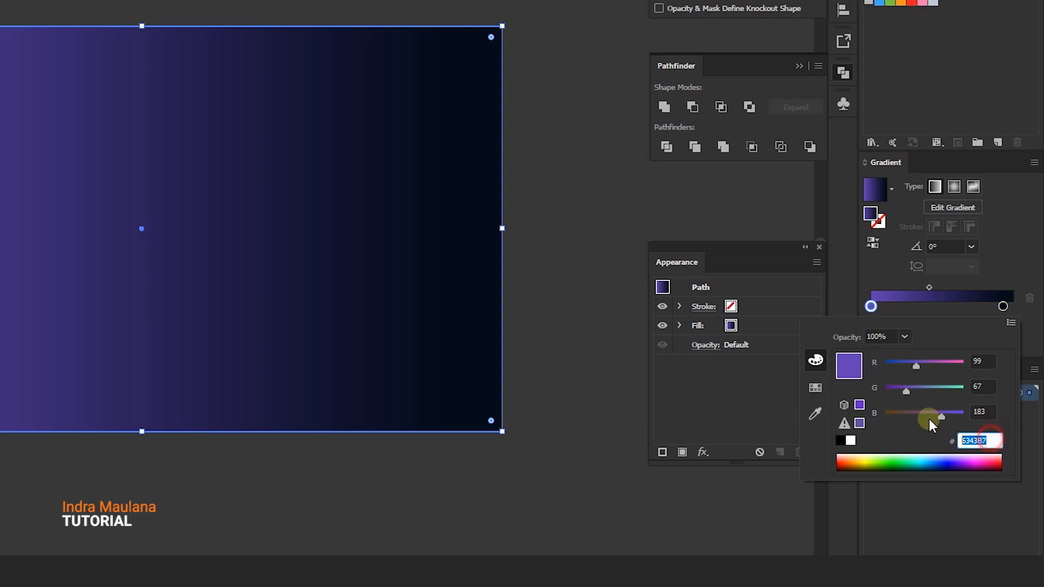
click(1002, 306)
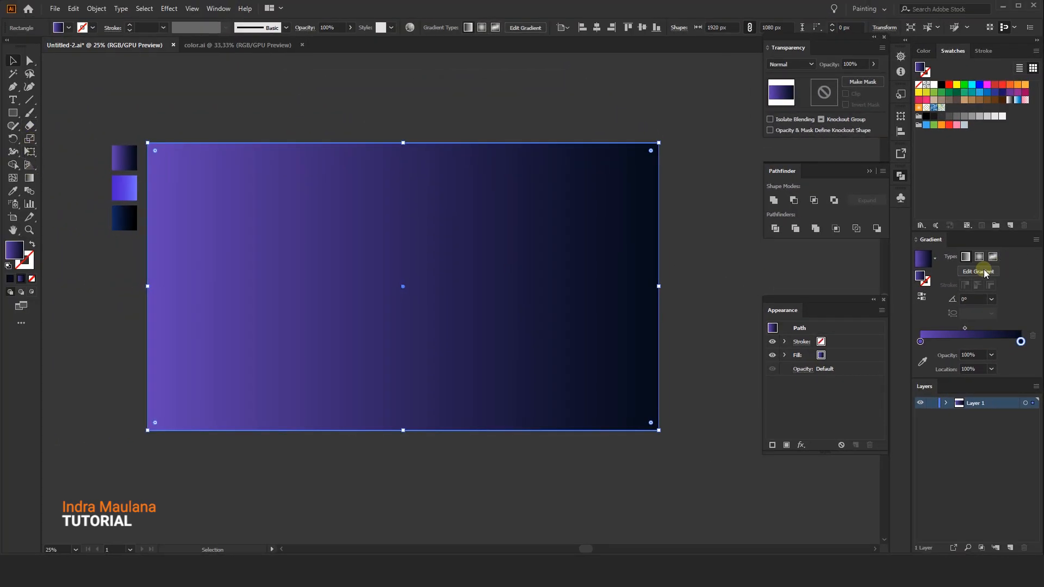
Make the fill a radial gradient and drag it from the upper-left corner toward the lower right with the Gradient tool
click(974, 258)
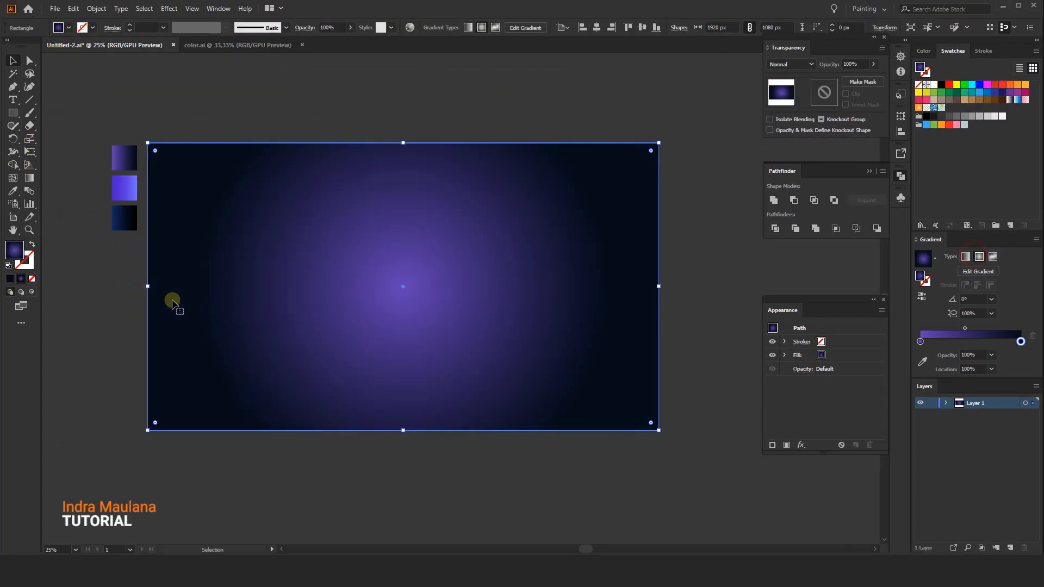
click(30, 179)
drag(143, 142, 652, 413)
click(371, 258)
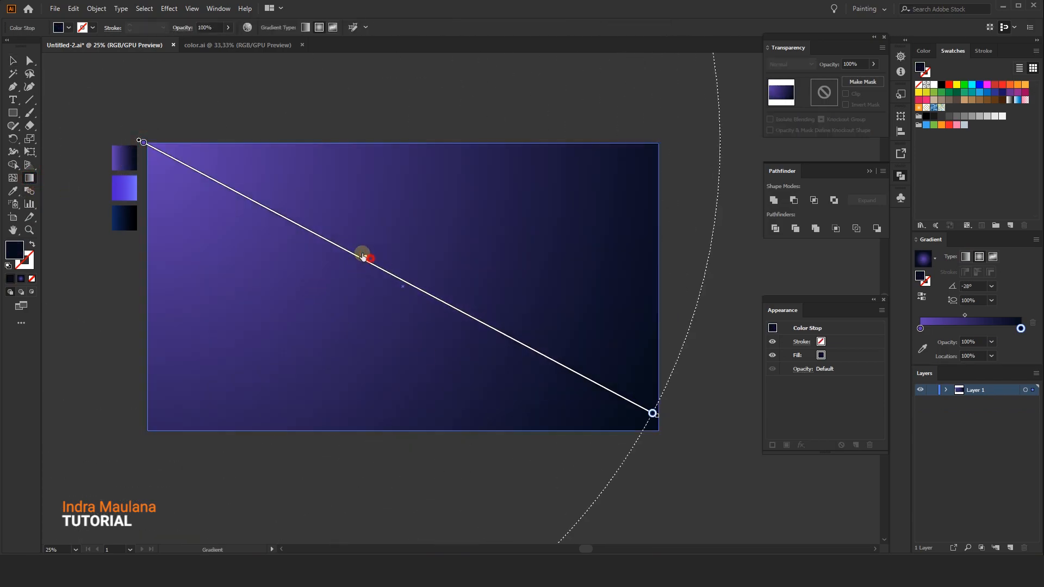
drag(345, 240, 333, 228)
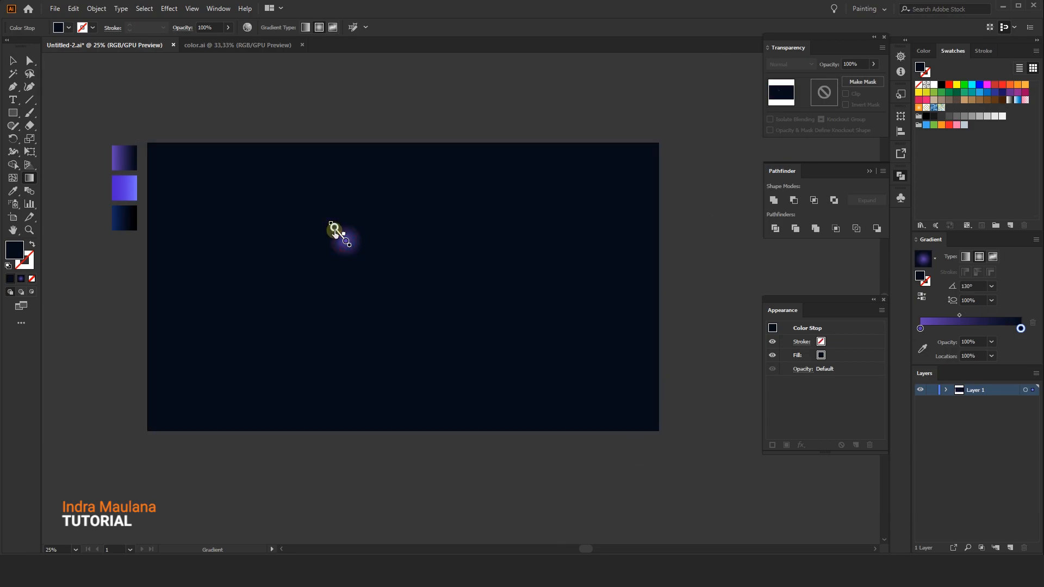
drag(173, 159, 554, 403)
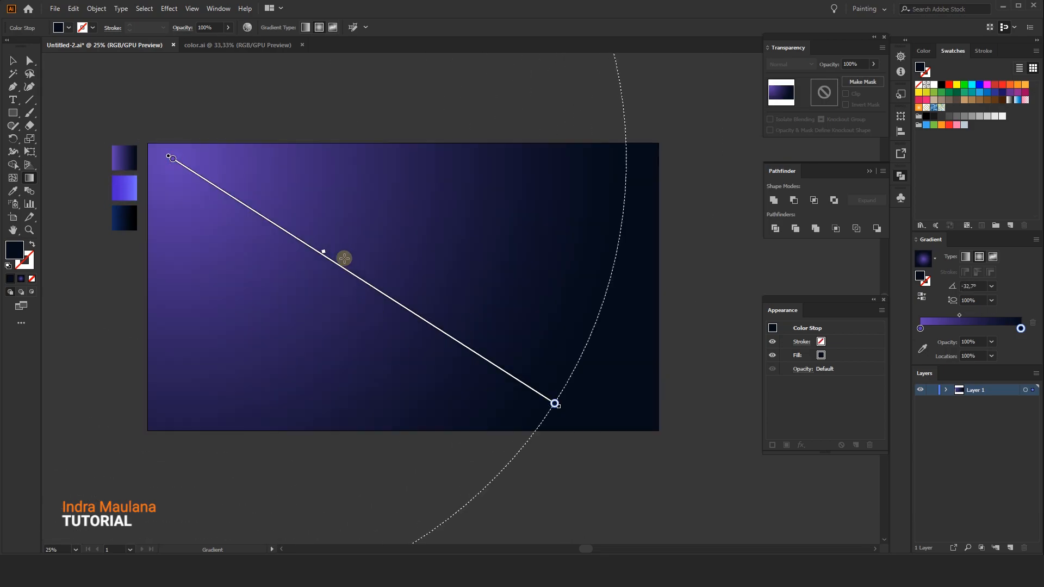
drag(322, 252, 314, 248)
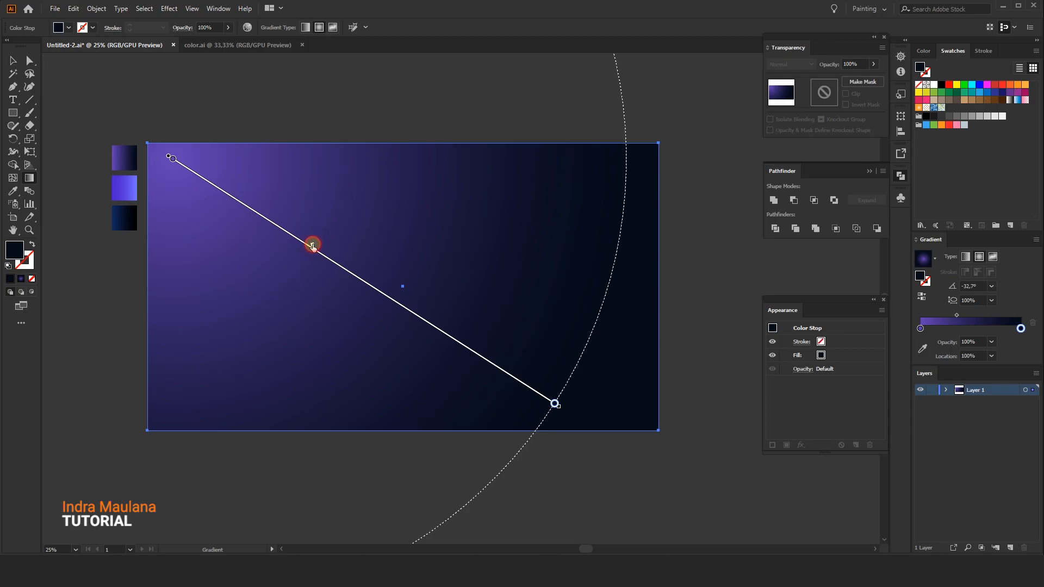
Rename the layer to BG and lock it
click(13, 59)
click(230, 96)
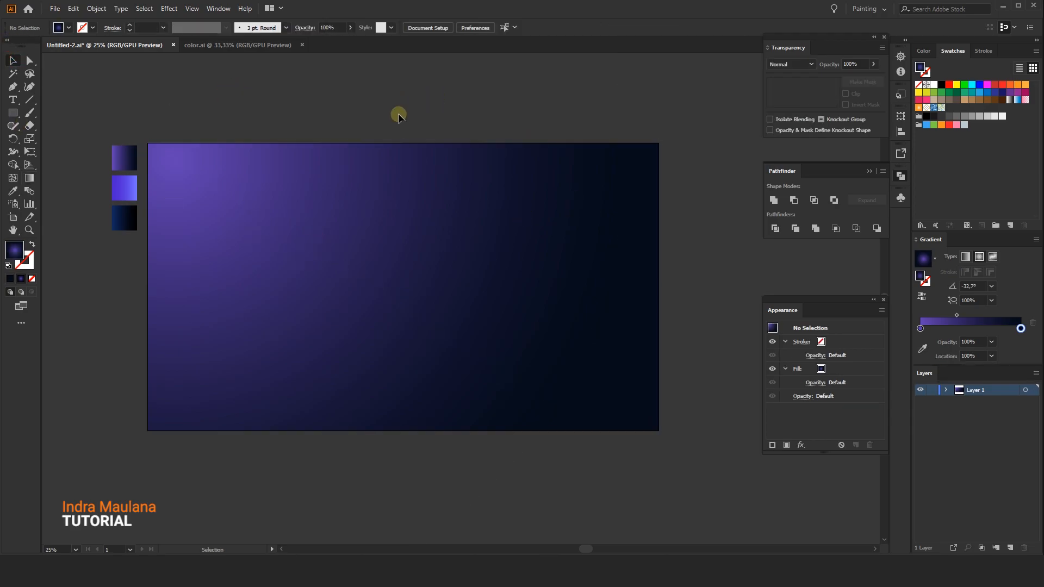
drag(402, 116, 393, 113)
click(387, 215)
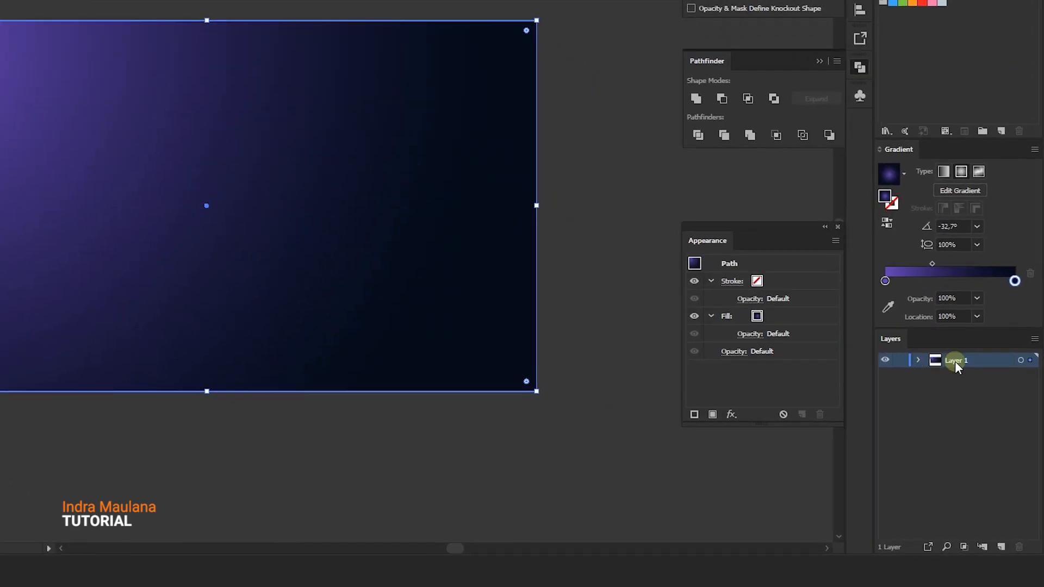
double_click(970, 404)
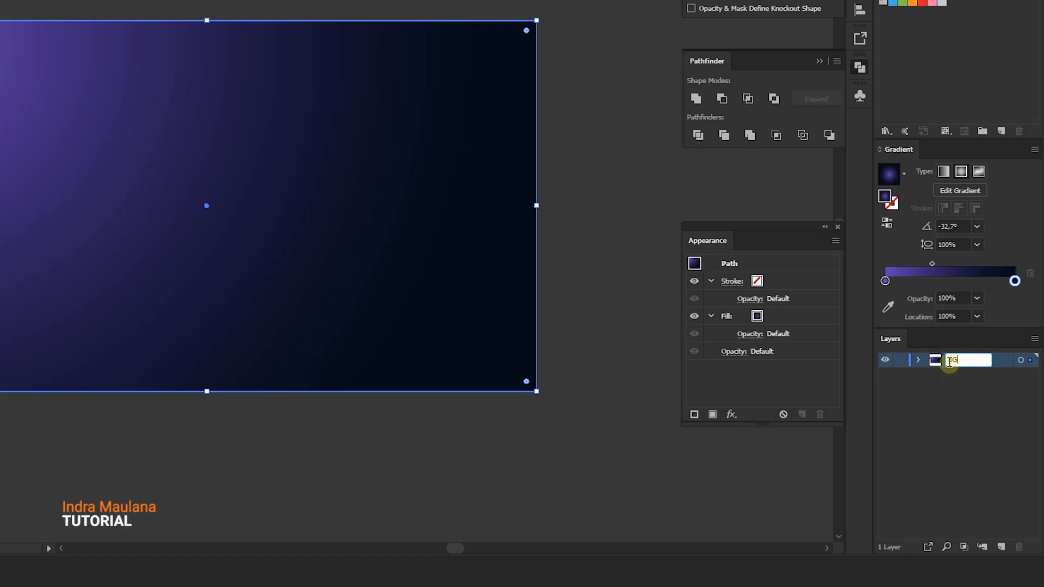
click(928, 384)
click(900, 359)
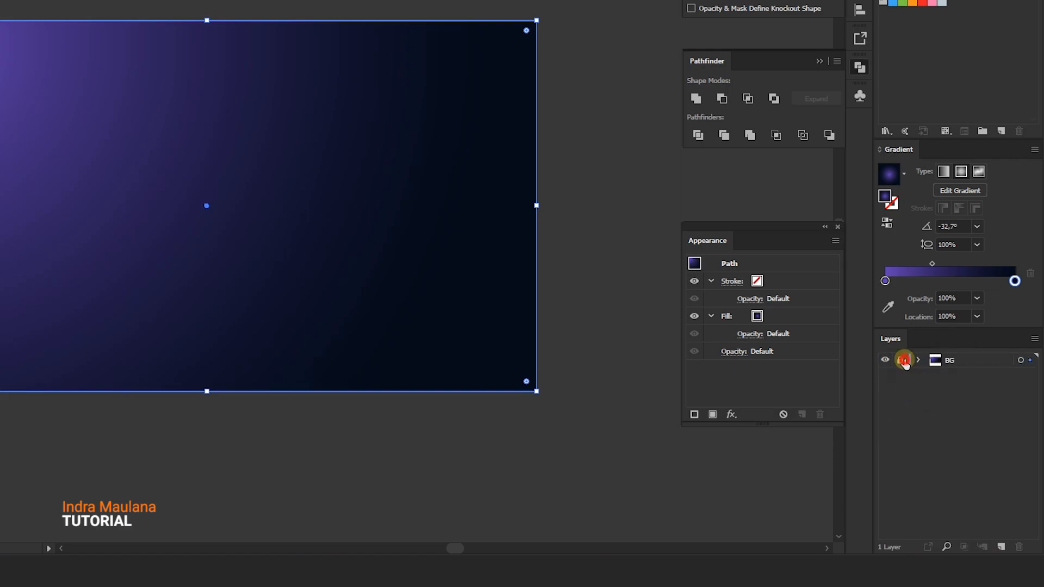
Add a new layer and draw a circle about 412 px wide on it
click(1001, 546)
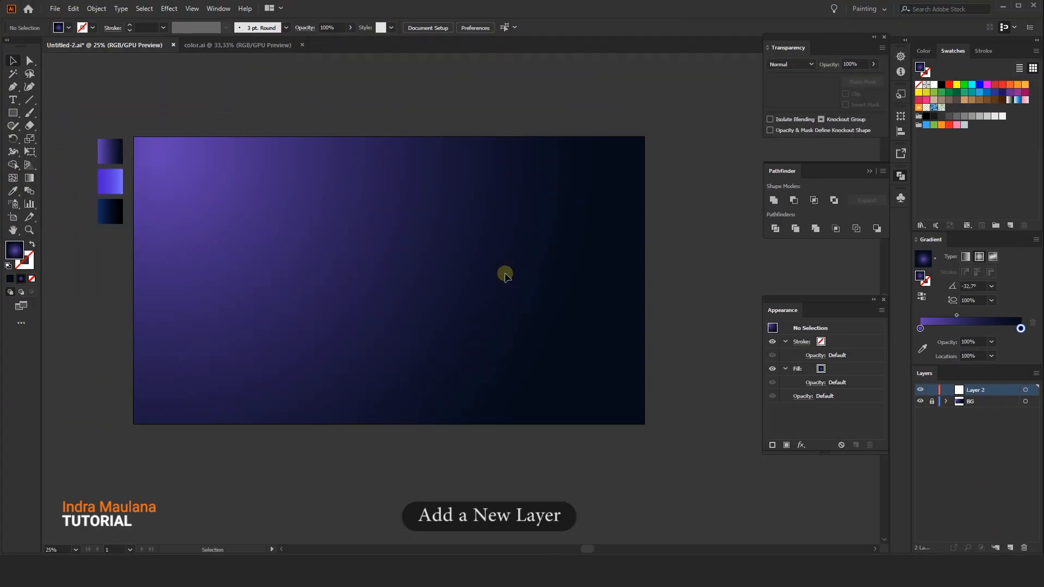
scroll(505, 274, down, 1)
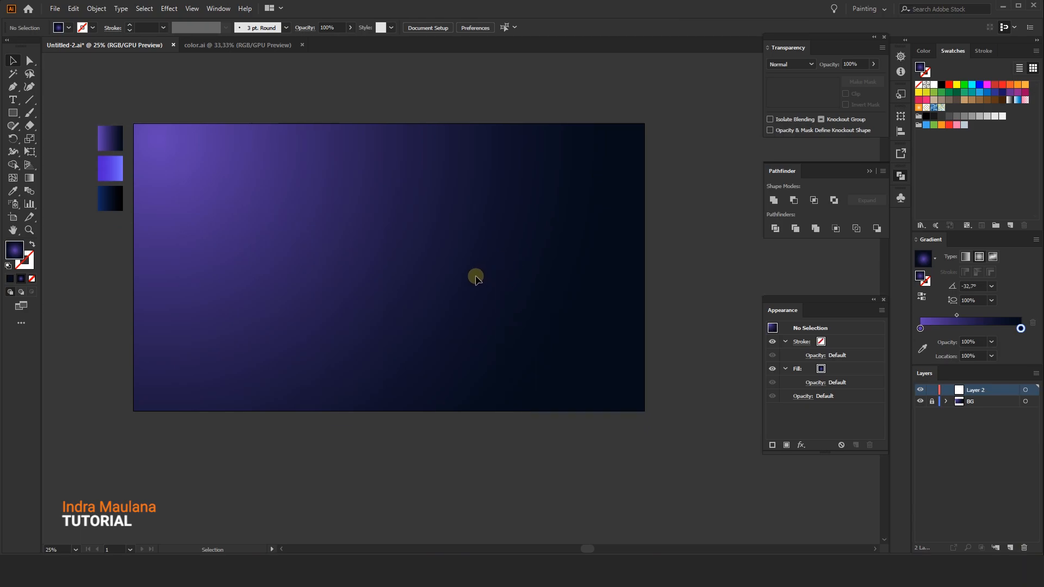
drag(19, 122, 49, 139)
drag(506, 262, 561, 315)
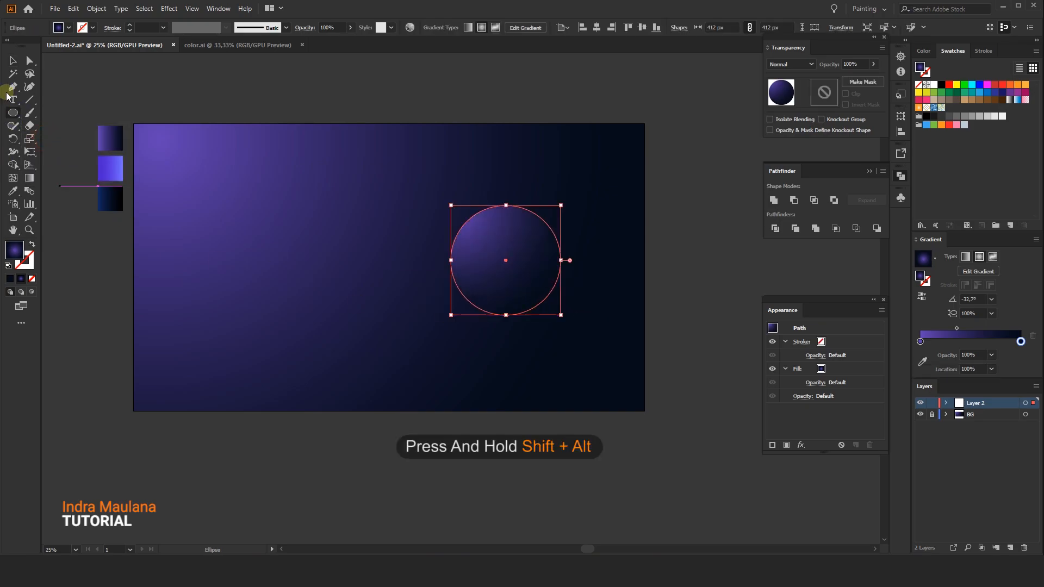
Fill the circle with the bright blue gradient sample using the Eyedropper
click(12, 56)
click(314, 105)
click(508, 263)
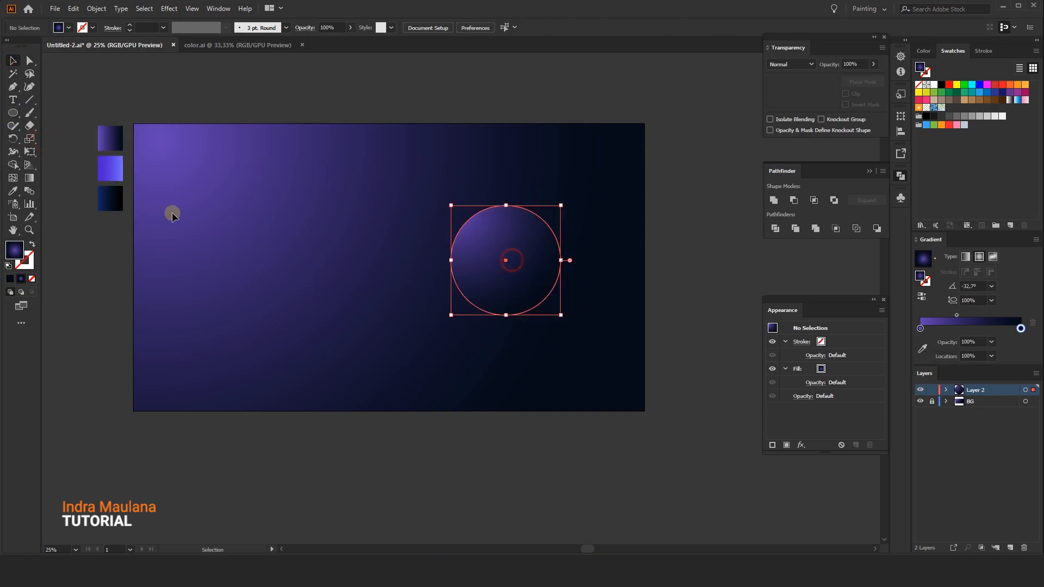
click(13, 191)
click(110, 169)
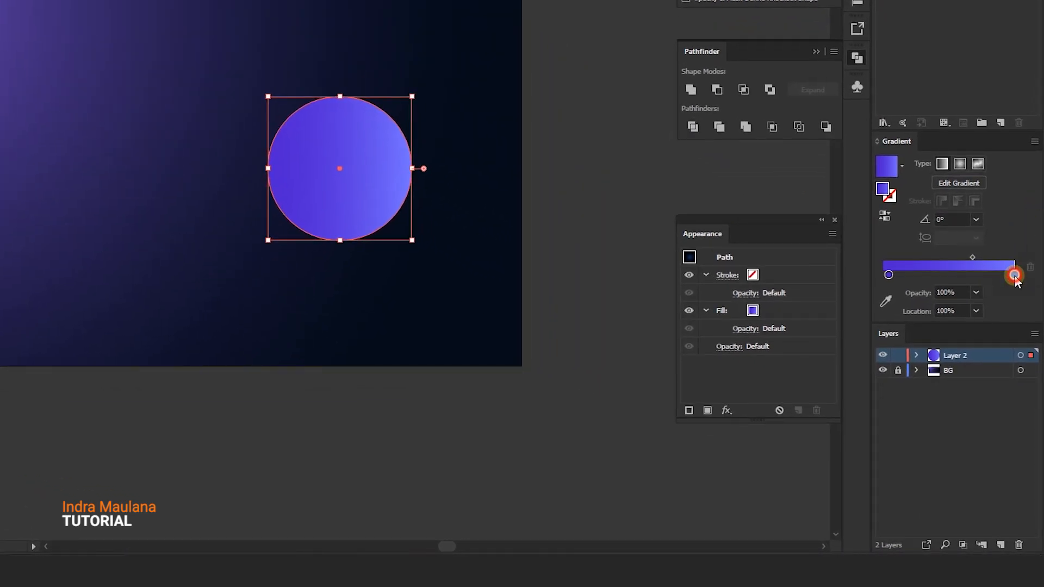
Edit the circle's gradient stop colours and switch it to a radial gradient
double_click(1014, 275)
double_click(998, 399)
click(888, 275)
double_click(889, 275)
double_click(998, 399)
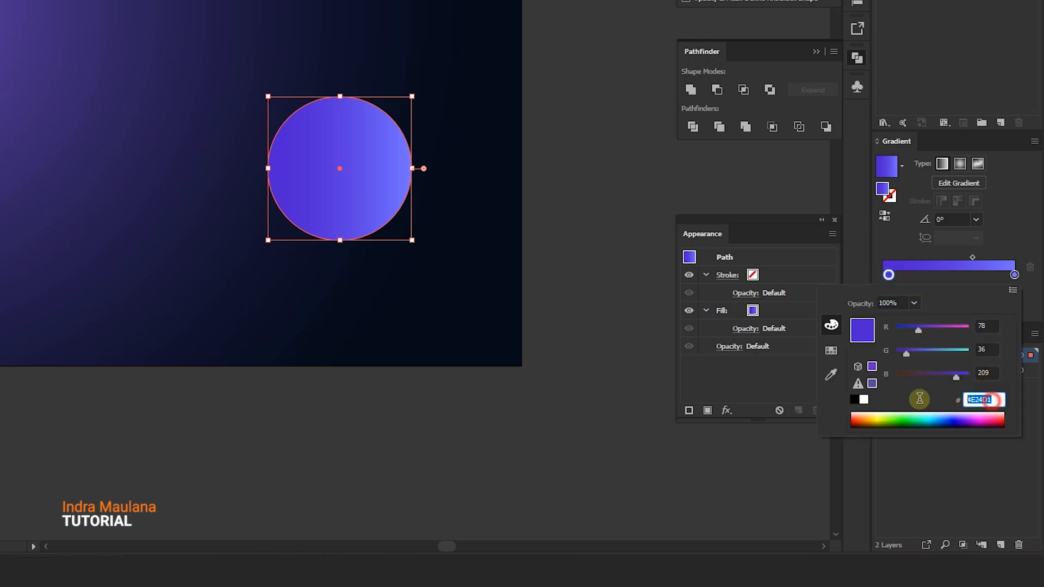
click(959, 164)
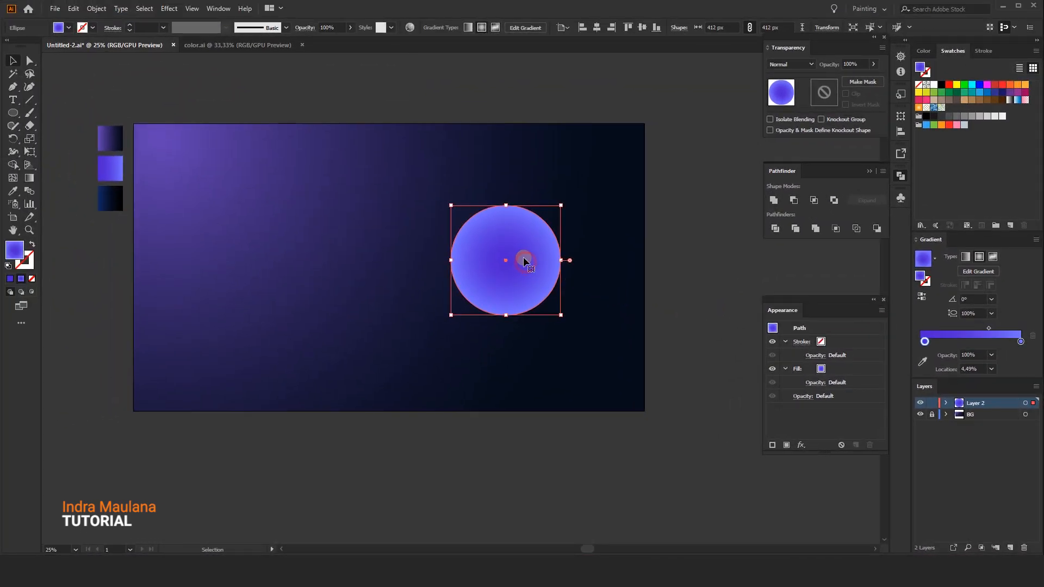
Move the circle toward the upper right and adjust its radial gradient's midpoint with the Gradient tool
drag(523, 257, 559, 227)
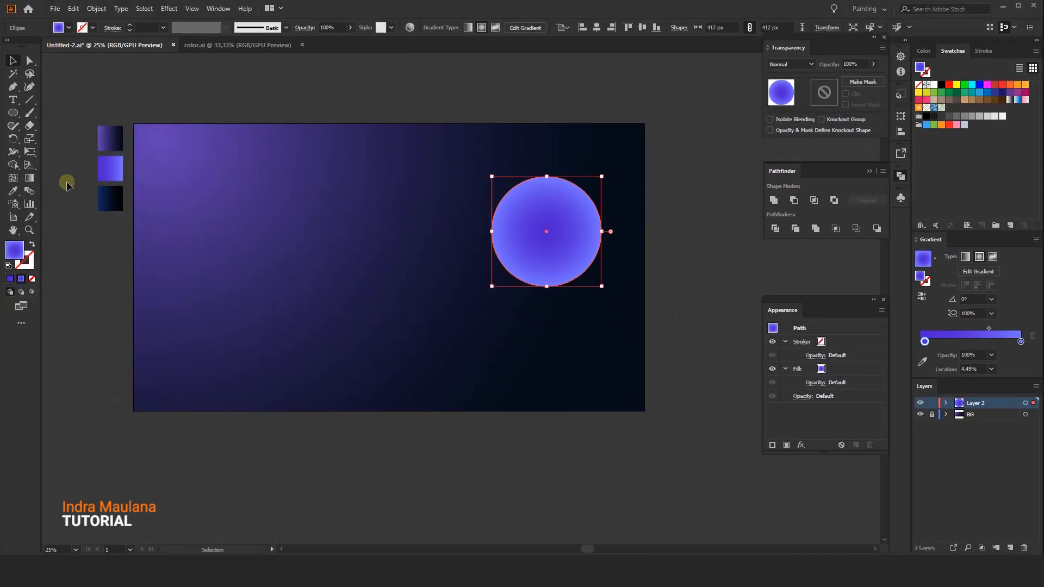
click(31, 179)
scroll(673, 195, up, 1)
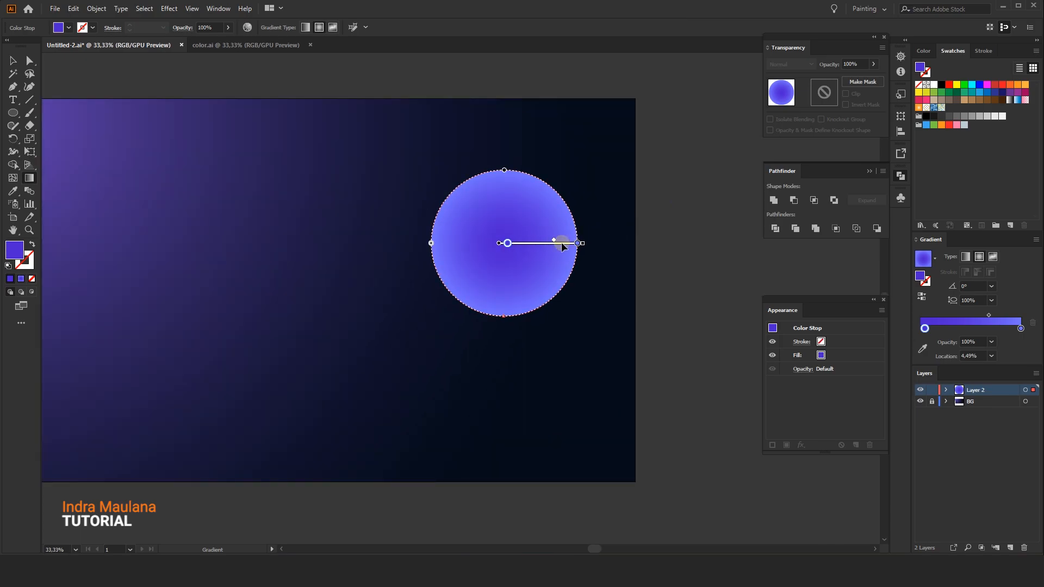
drag(553, 240, 544, 240)
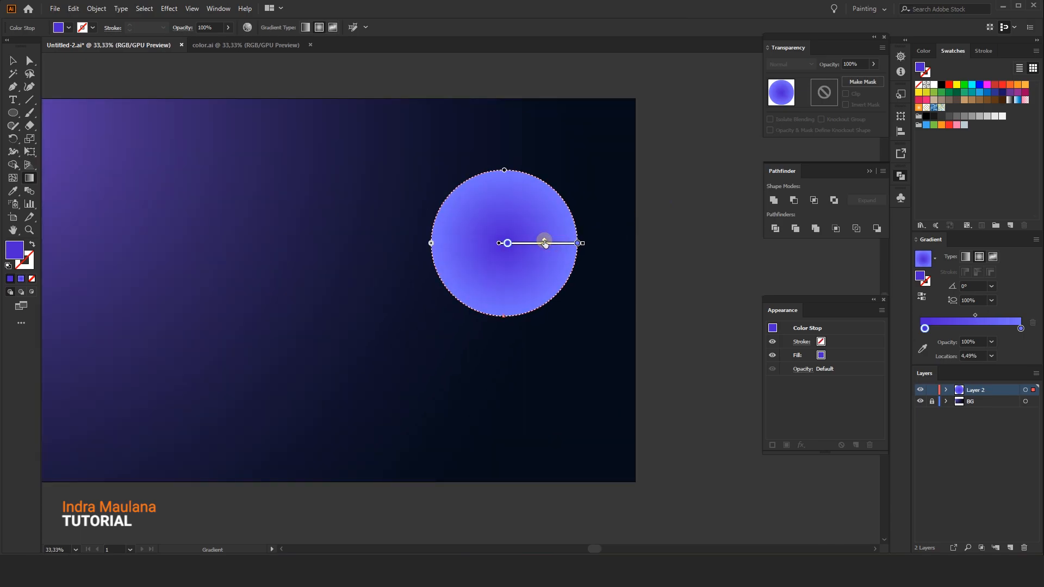
Scale the circle down and place it near the artboard's top-right corner
click(18, 59)
click(235, 145)
scroll(468, 231, down, 2)
drag(392, 233, 379, 235)
drag(486, 302, 430, 330)
click(454, 290)
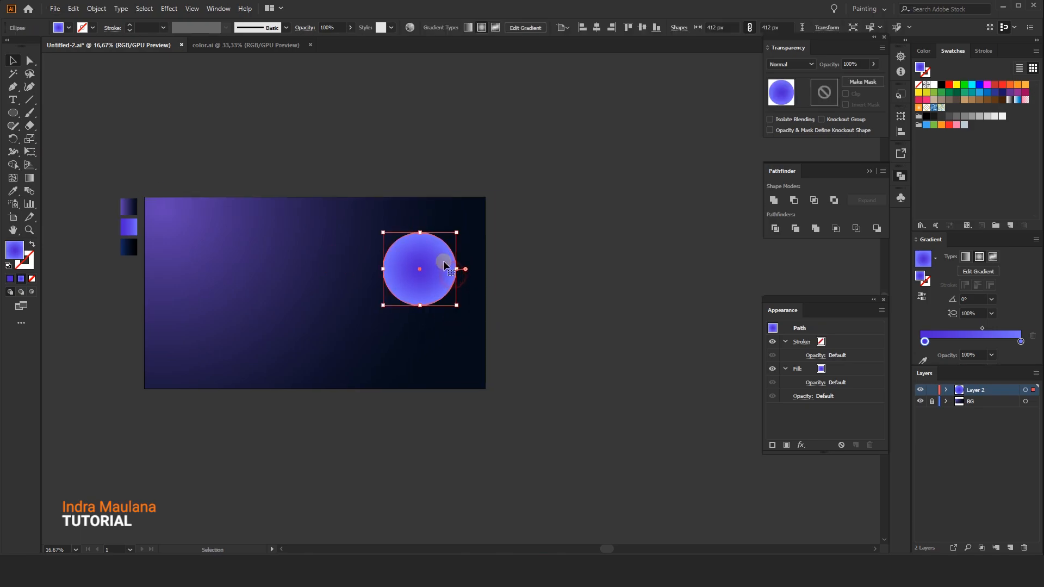
mouse_move(456, 233)
mouse_down()
mouse_move(433, 266)
mouse_move(471, 220)
mouse_up()
click(441, 252)
Duplicate the circle into the middle of the artboard and size the copy to about 292 px
scroll(406, 287, up, 1)
drag(391, 354, 441, 330)
drag(517, 197, 379, 297)
drag(410, 266, 397, 286)
click(427, 242)
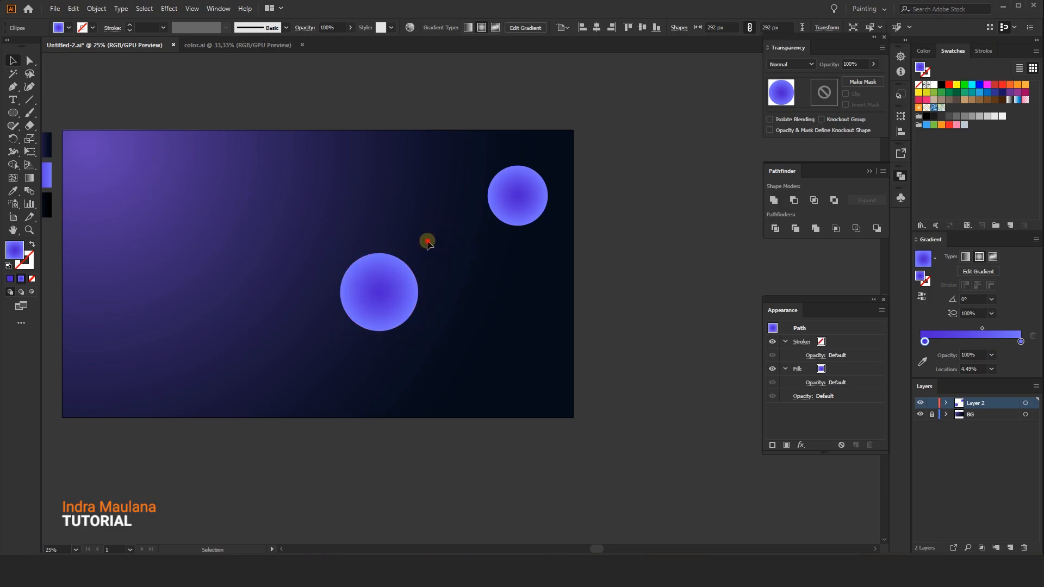
Duplicate a smaller circle overlapping the lower edge of the central circle
drag(427, 242, 449, 258)
drag(408, 321, 407, 366)
click(454, 337)
click(442, 359)
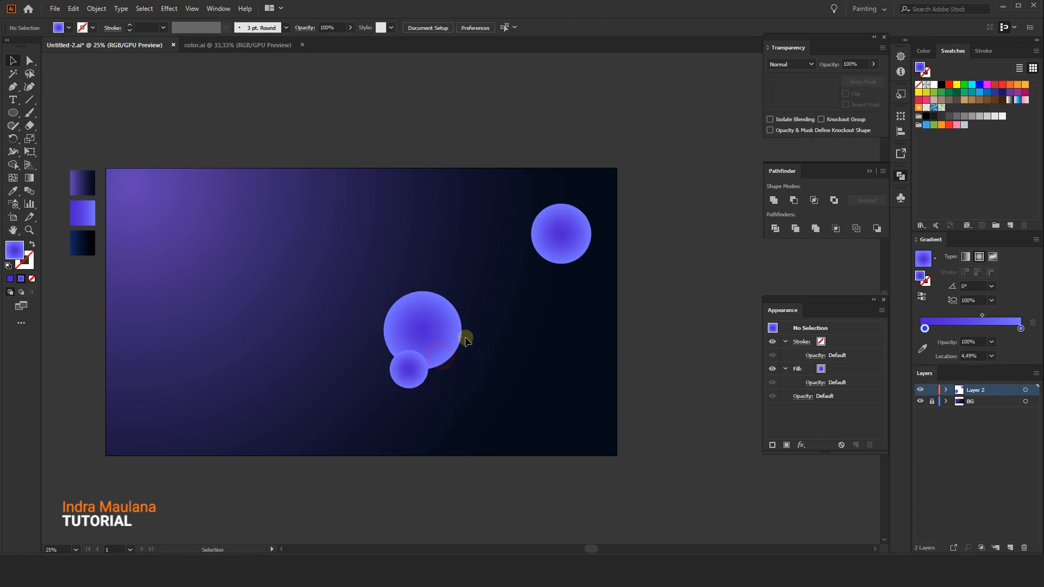
drag(508, 360, 503, 375)
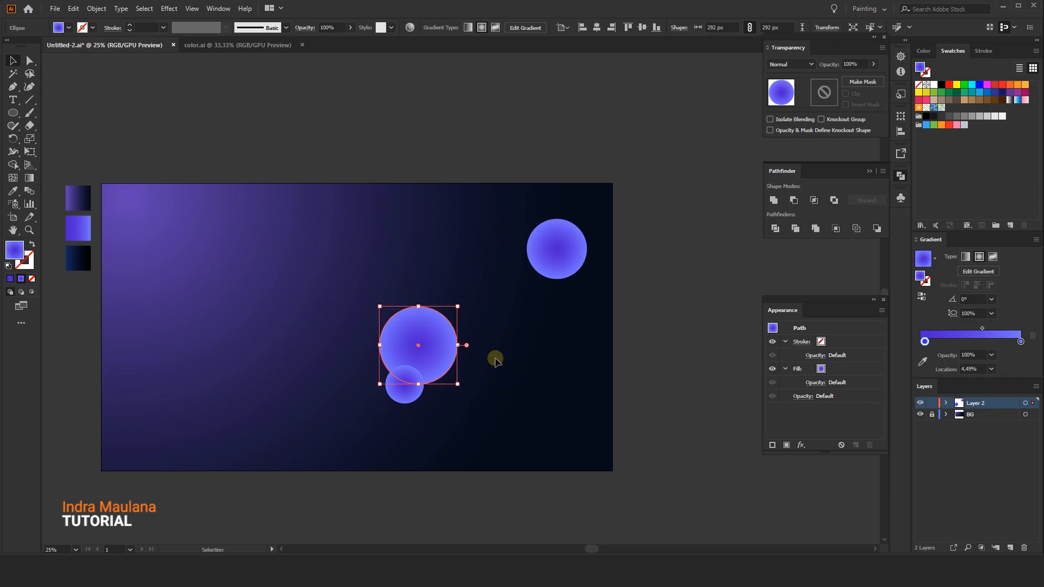
Duplicate another circle, enlarge it to about 384 px, and place it at the lower-right edge
click(483, 290)
drag(433, 247, 471, 243)
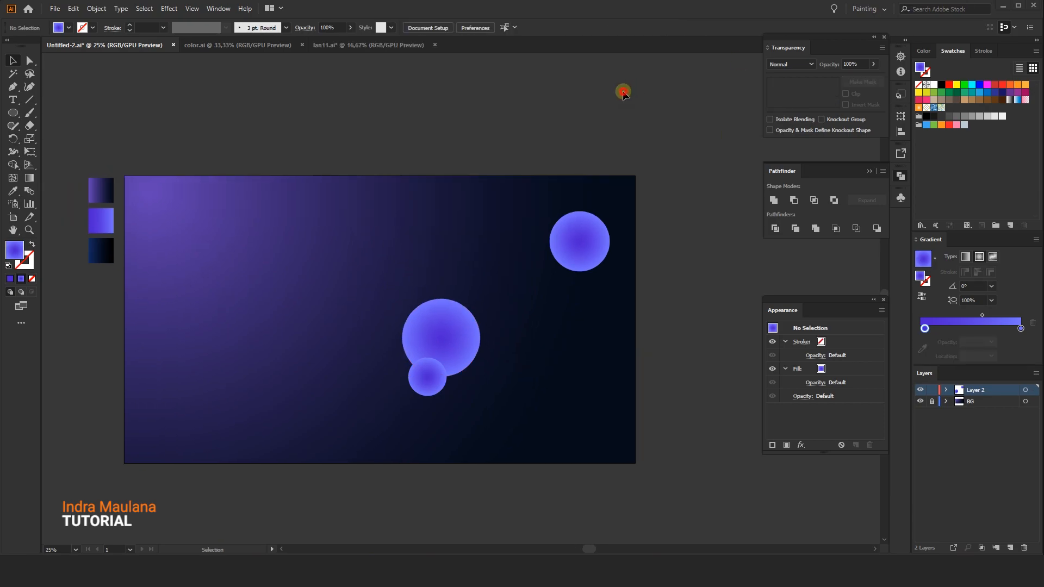
drag(485, 115, 493, 116)
drag(453, 348, 544, 321)
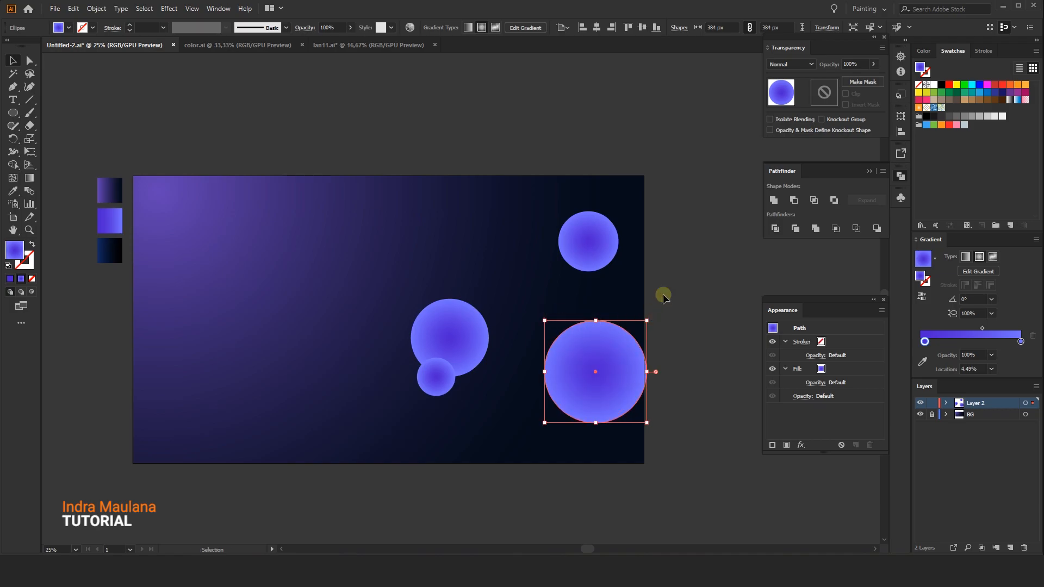
Select the two overlapping central circles and change their stacking order
click(663, 293)
click(453, 357)
shift+click(442, 393)
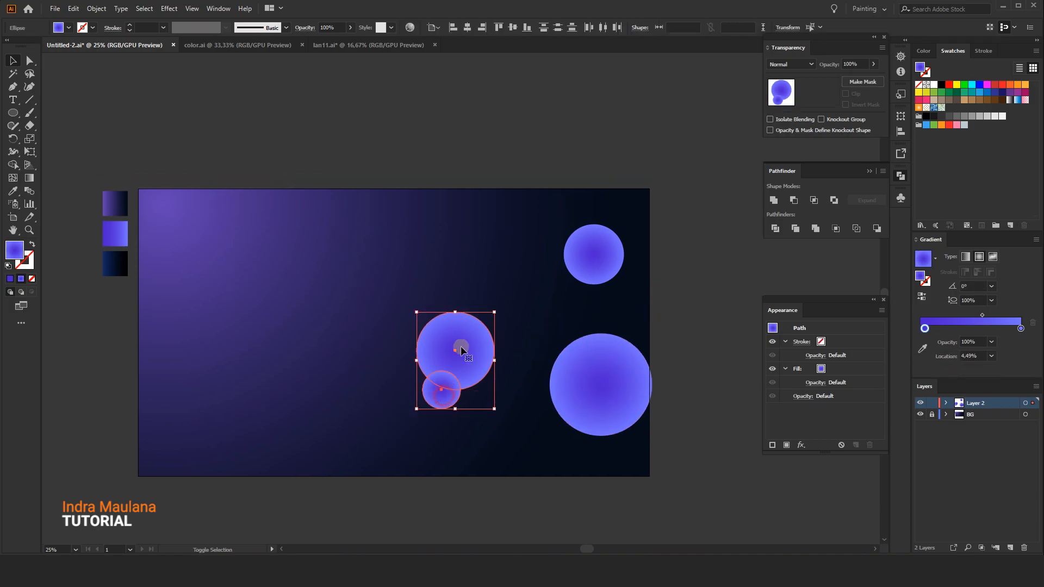
right_click(461, 346)
click(509, 182)
click(542, 166)
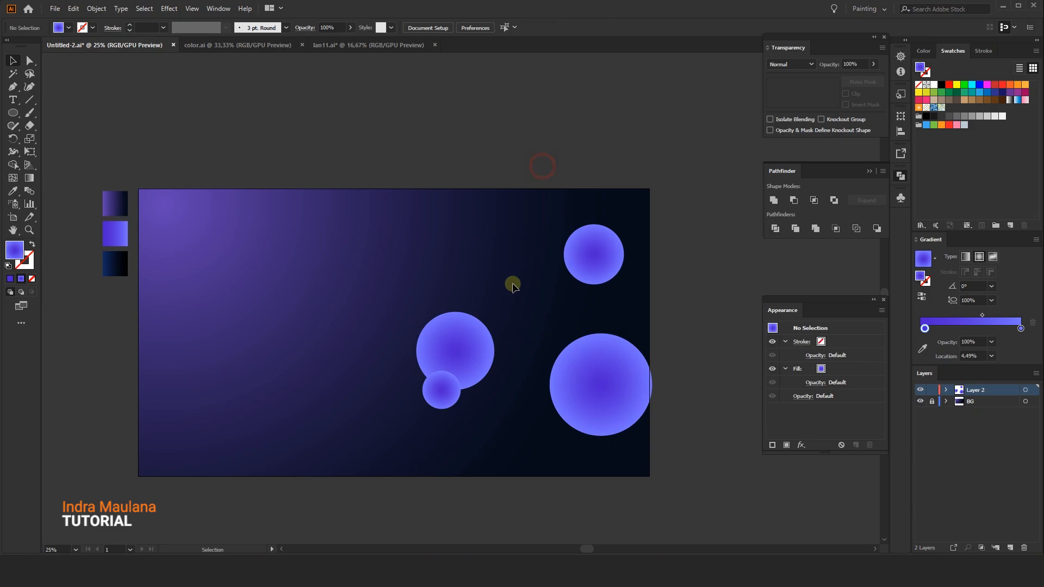
Duplicate the top-right circle and place the copy near the upper middle of the artboard
click(469, 354)
click(434, 133)
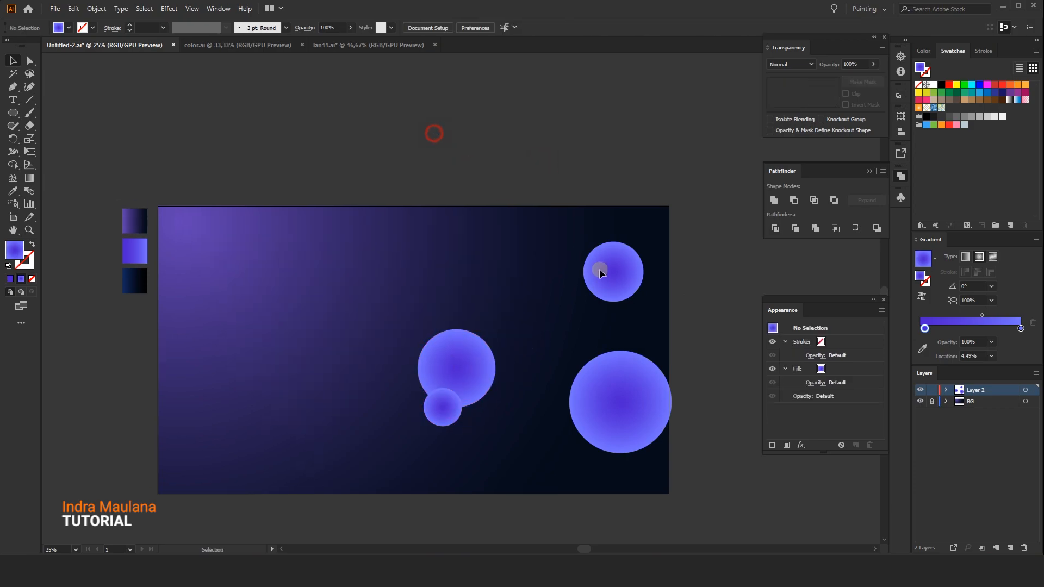
drag(615, 282, 445, 270)
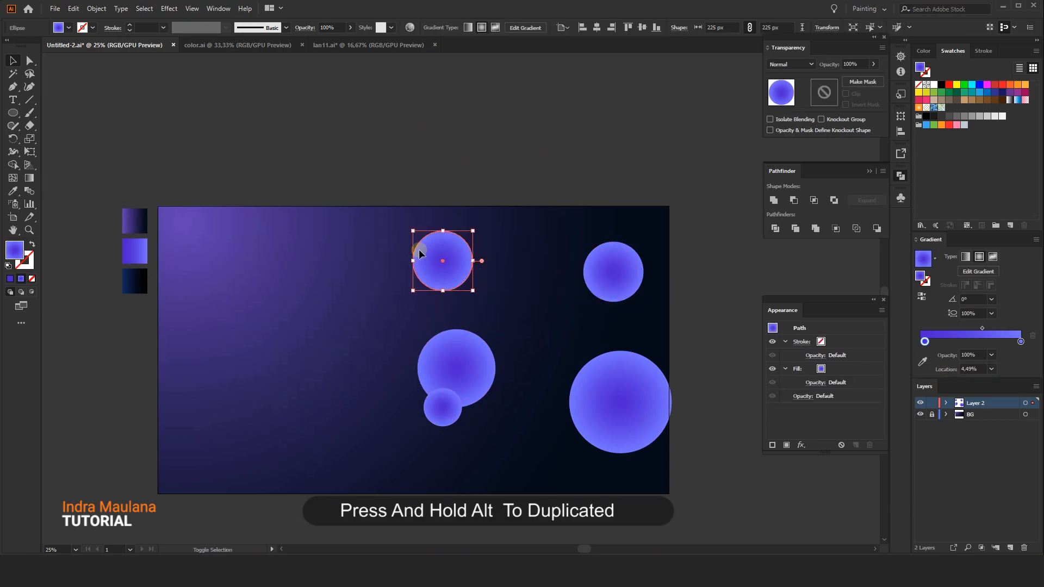
Shrink the copied circle to about 93 px and place it in the upper middle of the artboard
drag(413, 231, 447, 266)
drag(442, 148, 465, 153)
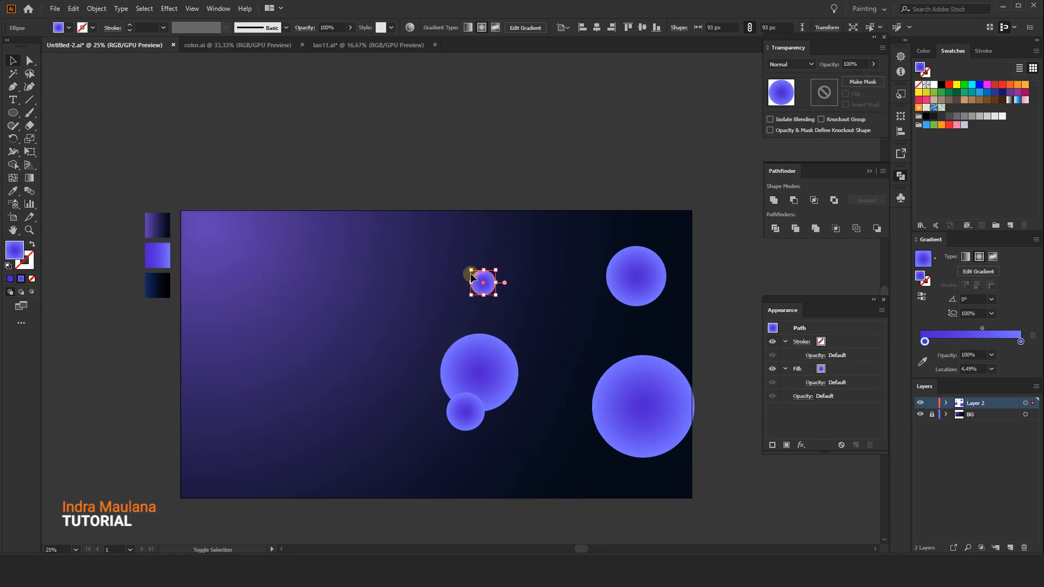
drag(470, 269, 442, 274)
click(500, 171)
drag(502, 172, 515, 133)
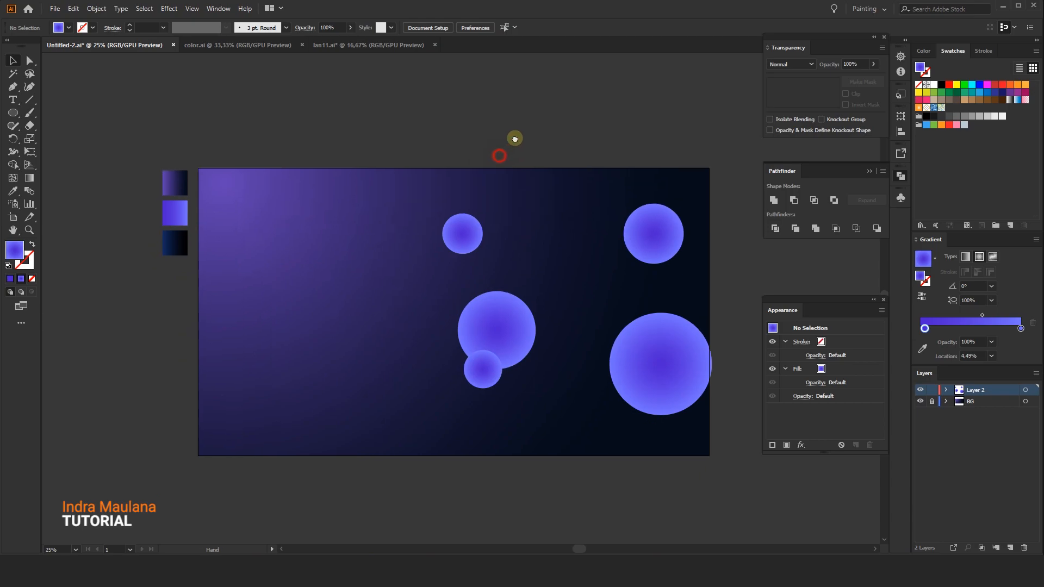
Duplicate the central pair of circles, rotate the copy, and place it at the artboard's lower-left corner
click(510, 314)
drag(510, 314, 126, 465)
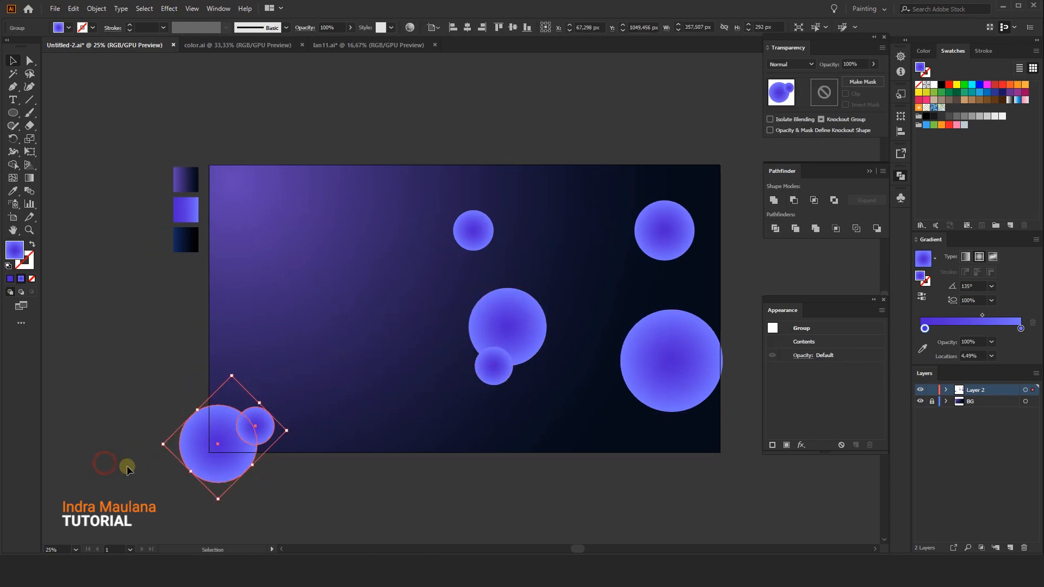
drag(217, 446, 220, 444)
drag(287, 432, 243, 438)
click(400, 494)
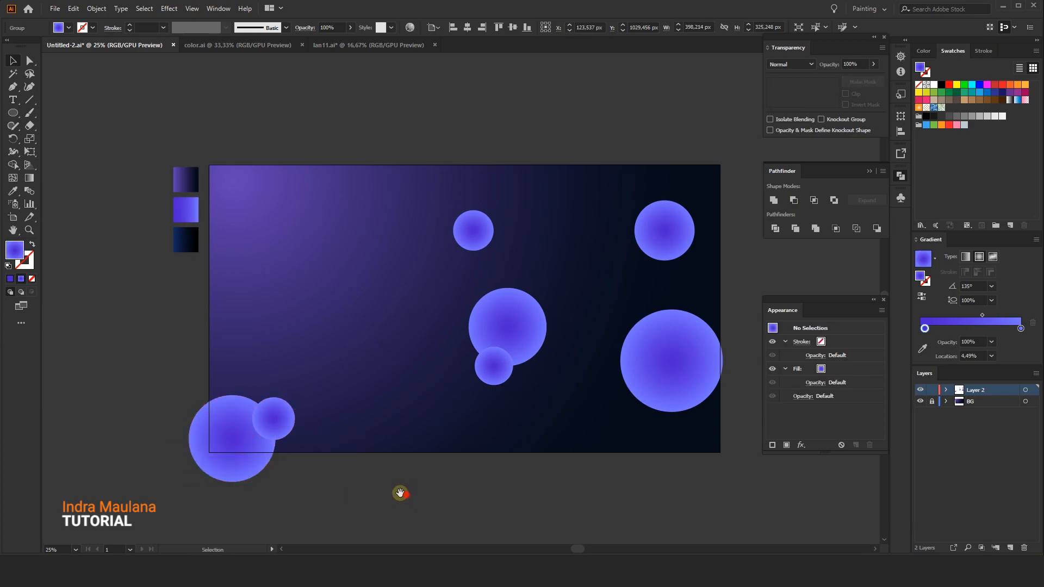
Duplicate a small circle onto the pasteboard to the right of the artboard
drag(468, 462, 419, 451)
drag(600, 464, 501, 445)
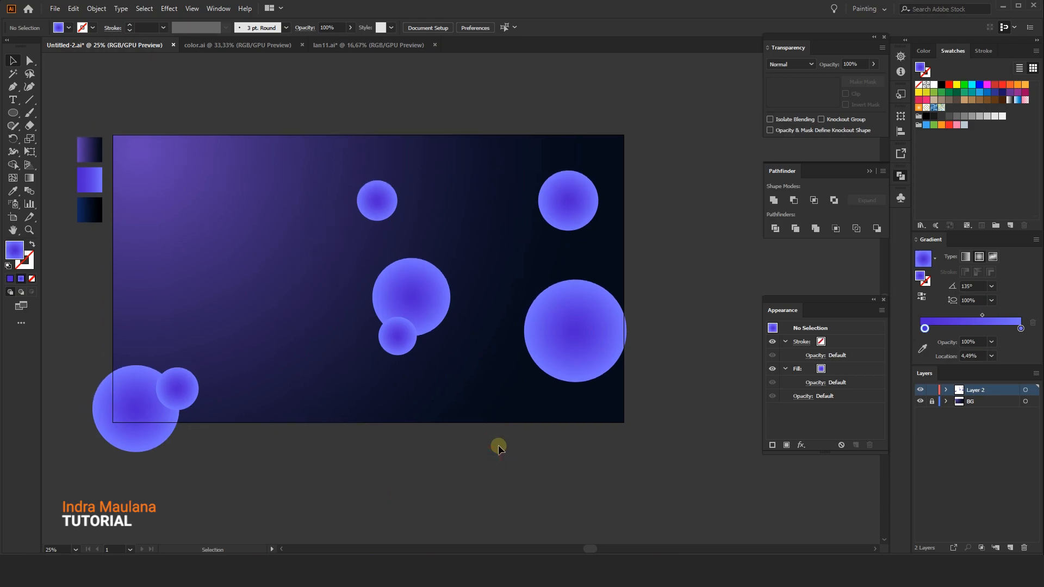
scroll(499, 446, down, 3)
scroll(499, 446, up, 2)
drag(381, 130, 394, 102)
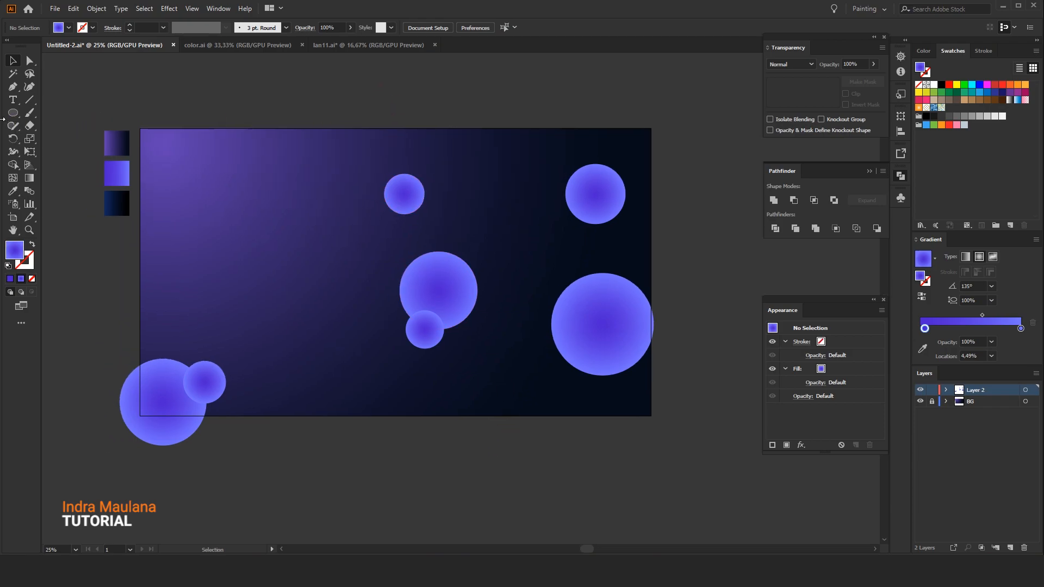
drag(589, 184, 541, 175)
drag(554, 249, 481, 235)
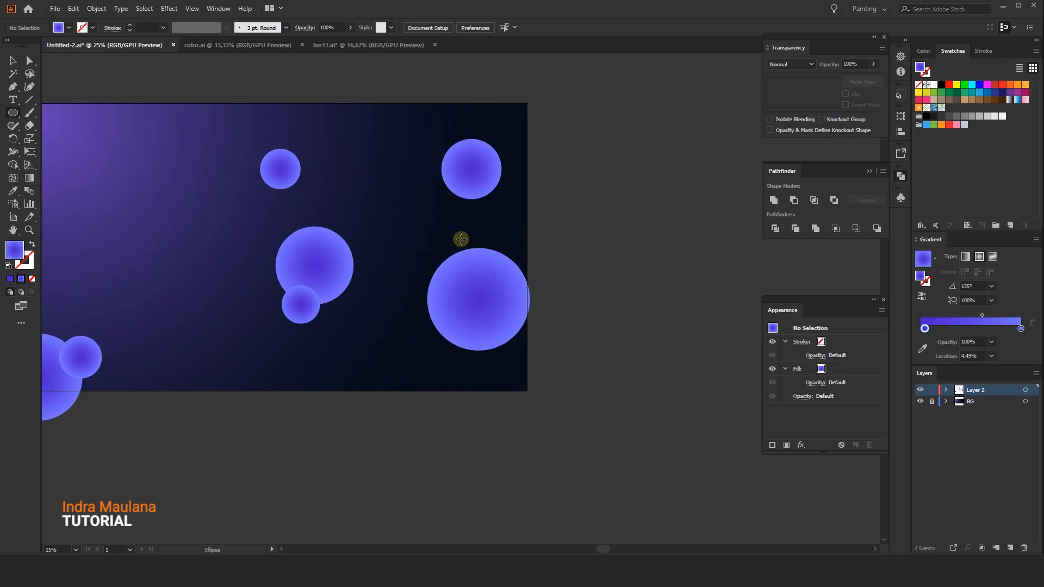
drag(415, 245, 405, 261)
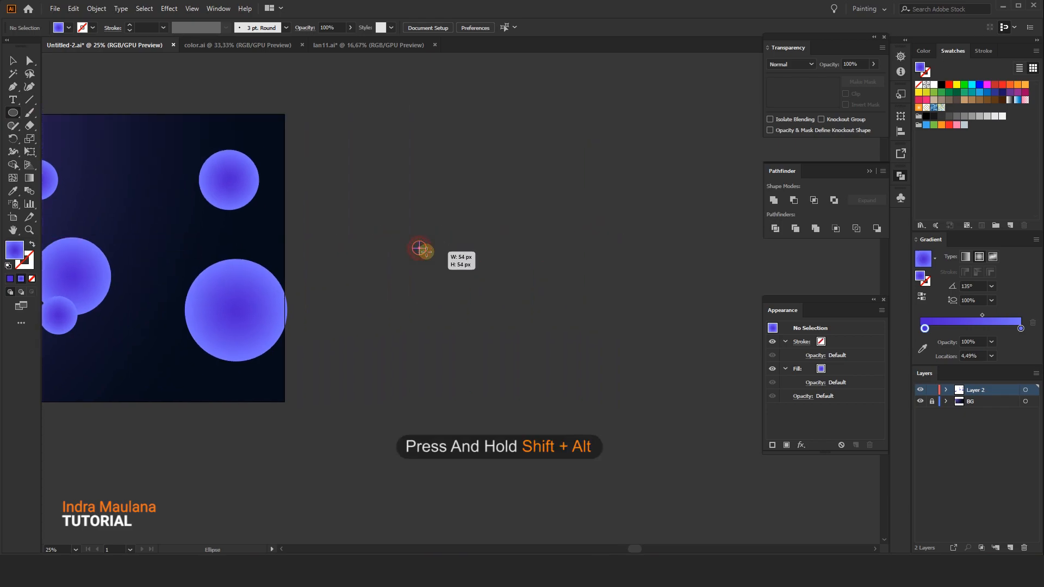
click(12, 60)
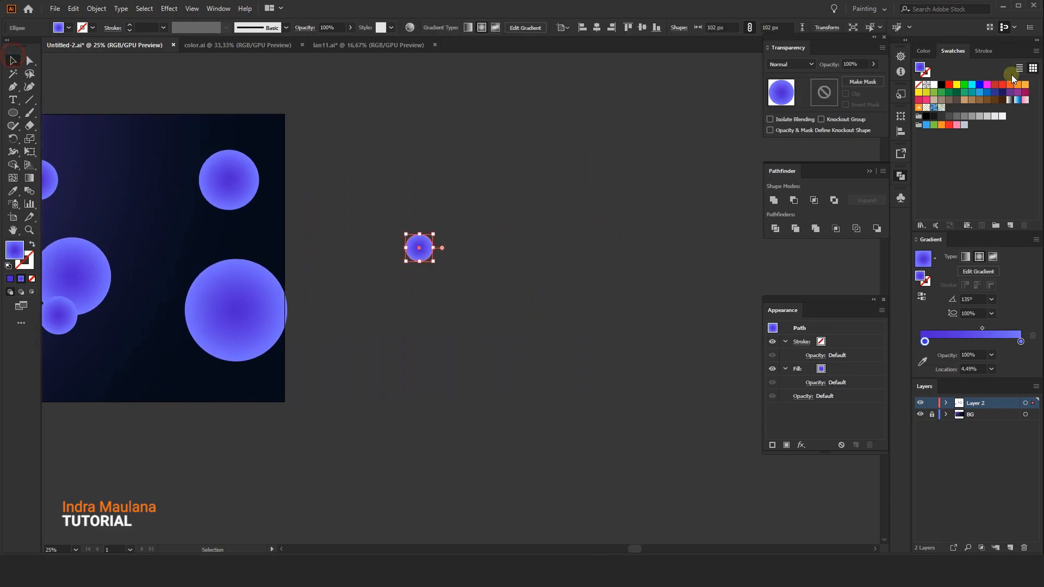
Turn the copied circle into a white outline with no fill
click(933, 85)
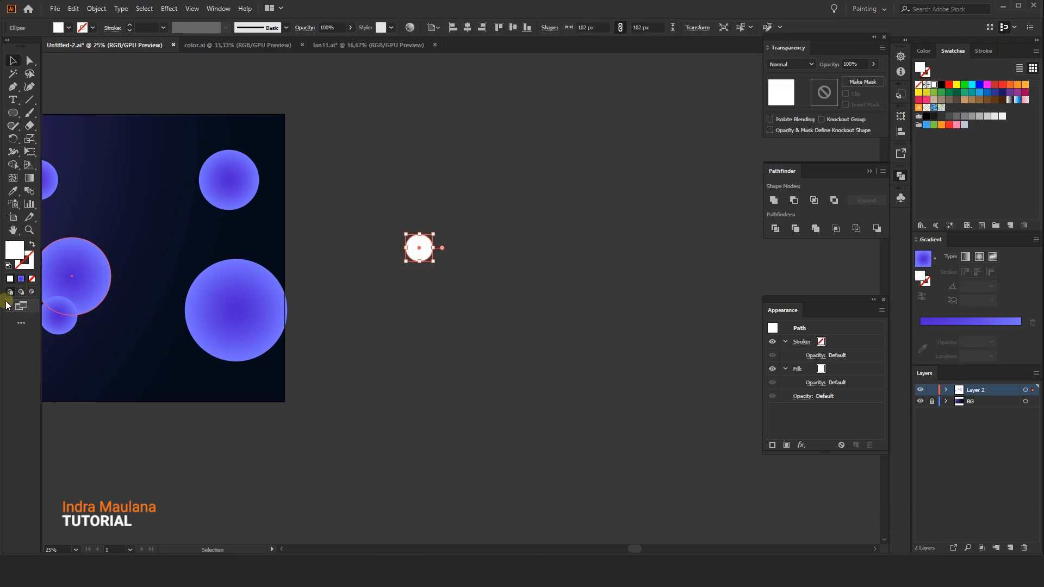
click(32, 244)
click(393, 179)
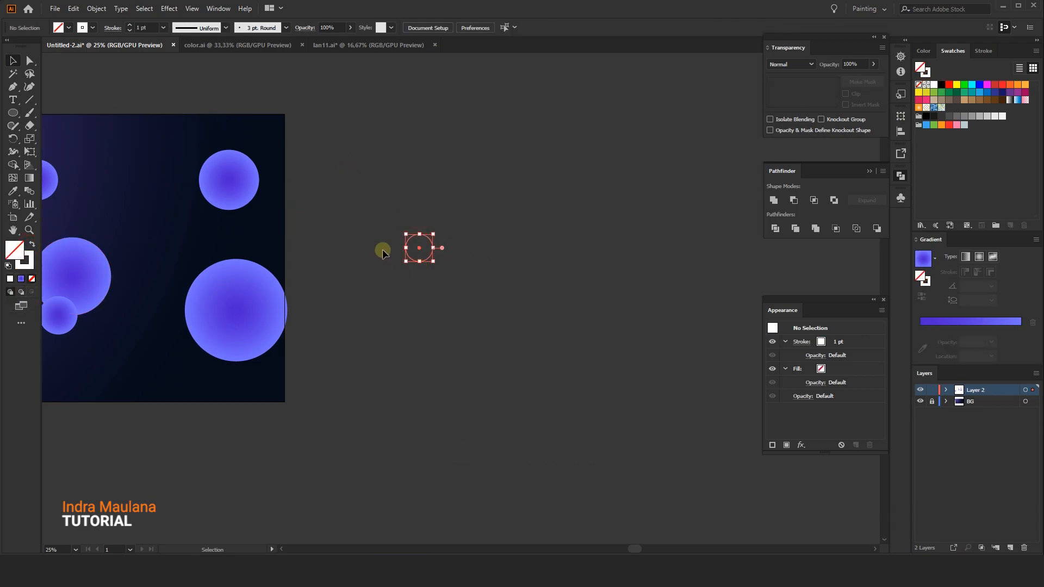
Copy the outline circle, paste it in front, and enlarge the copy concentrically to about 923 px
click(73, 8)
click(91, 61)
click(73, 8)
click(89, 85)
drag(431, 231, 572, 126)
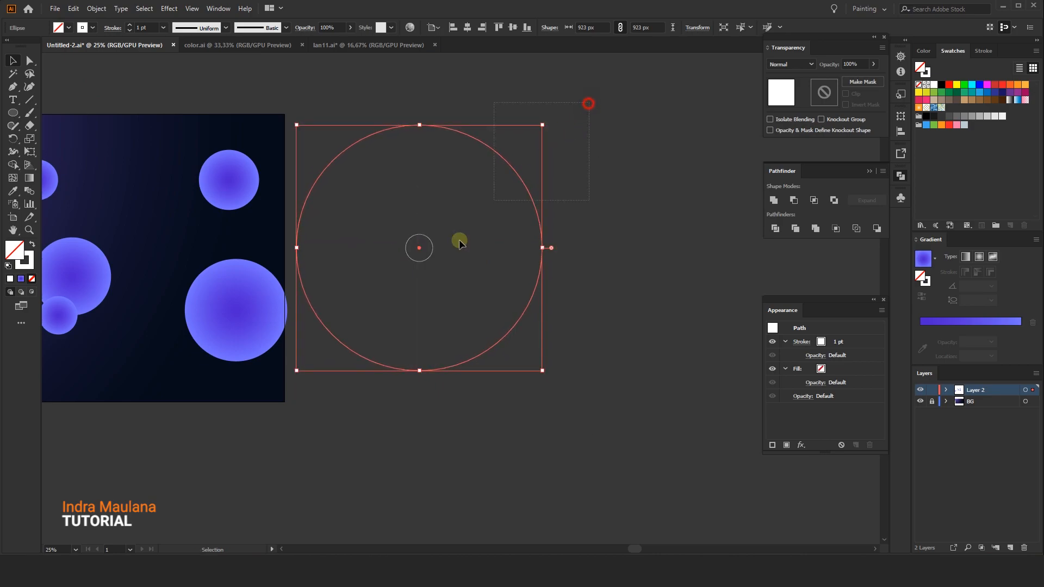
drag(404, 305, 402, 305)
Blend the small ring with the large ring using the Blend tool
click(27, 192)
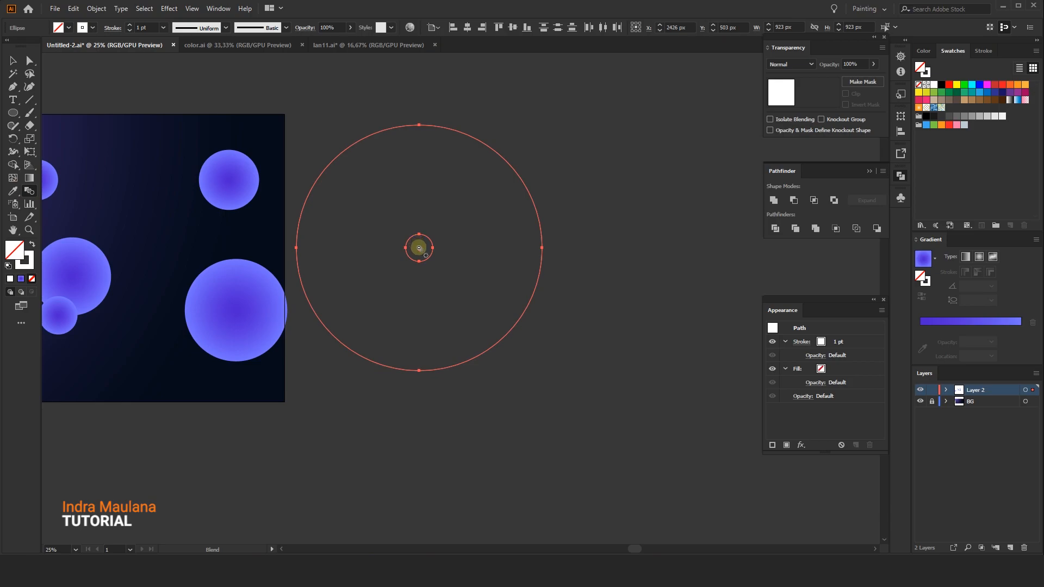
click(358, 144)
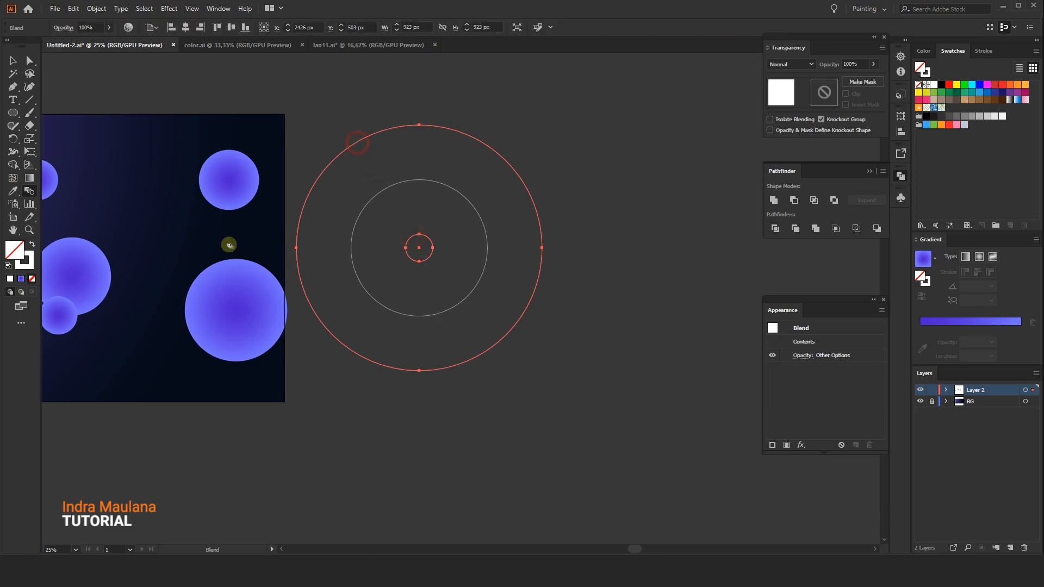
Set the blend options to Specified Steps with 2 steps, with preview turned on
double_click(29, 191)
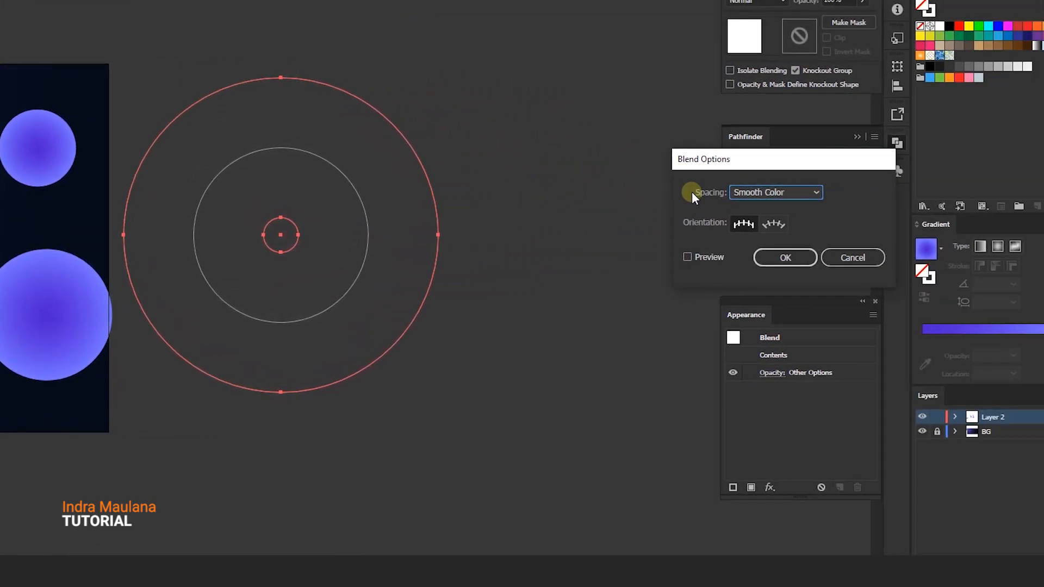
drag(703, 160, 534, 132)
click(598, 164)
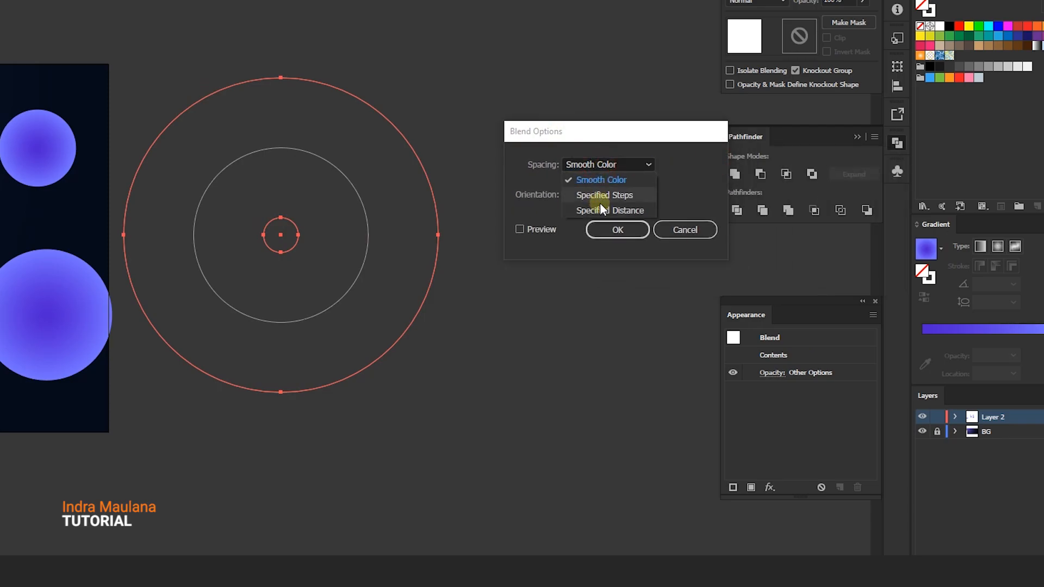
click(599, 197)
click(632, 166)
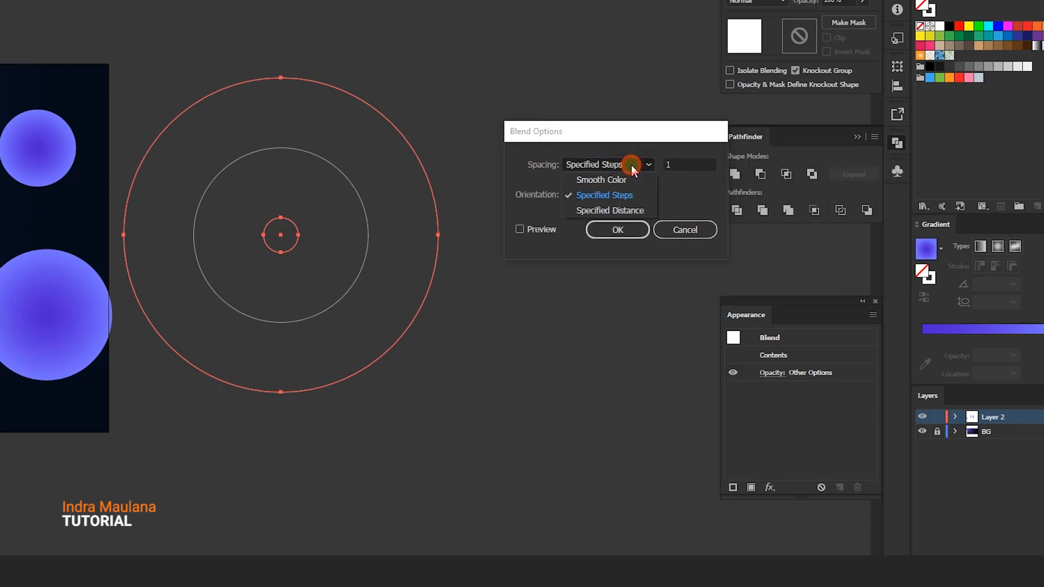
click(622, 211)
click(616, 166)
click(617, 194)
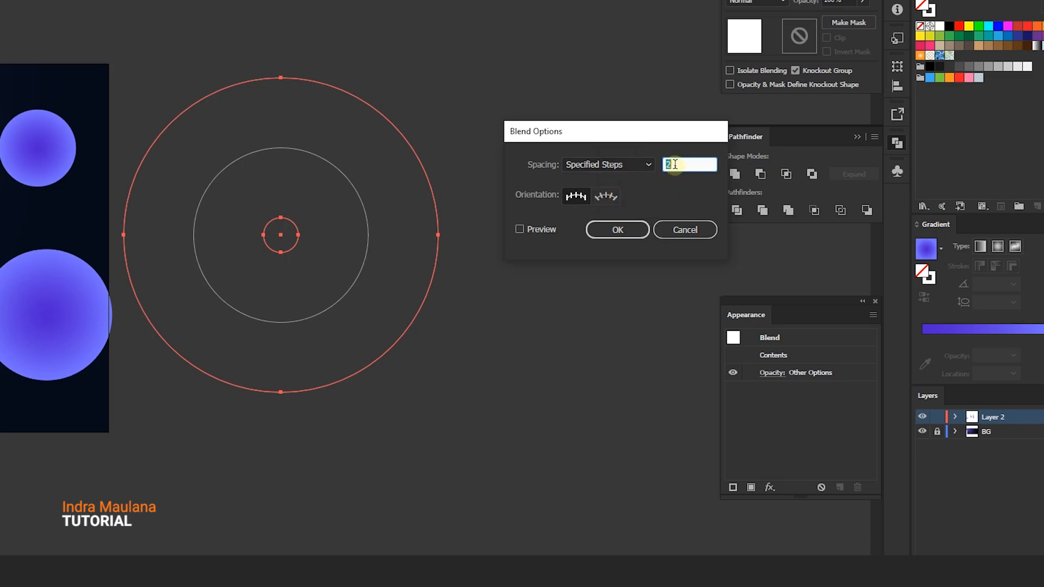
click(541, 227)
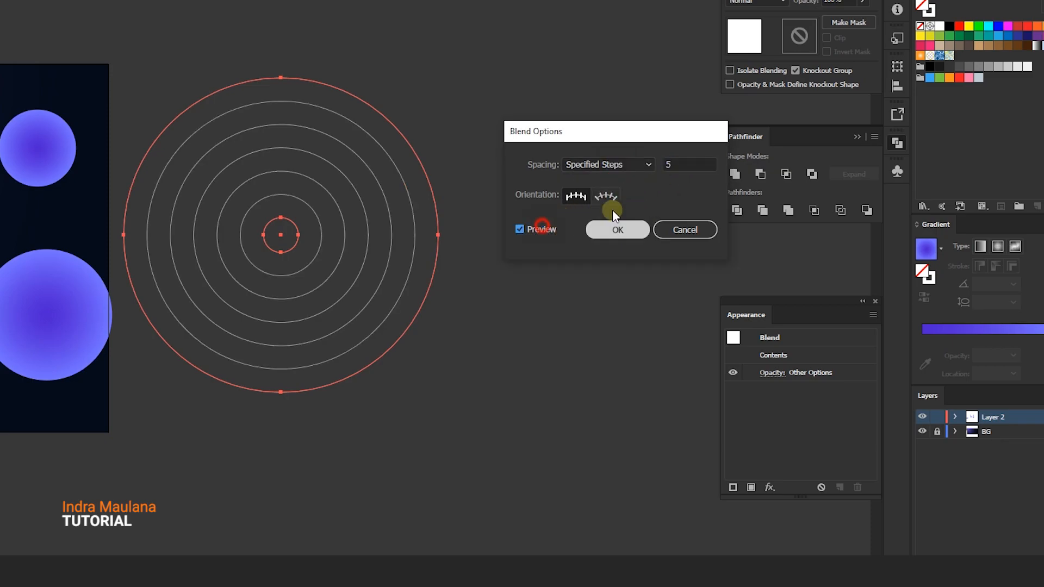
click(667, 162)
key(Down)
key(Down)
key(Down)
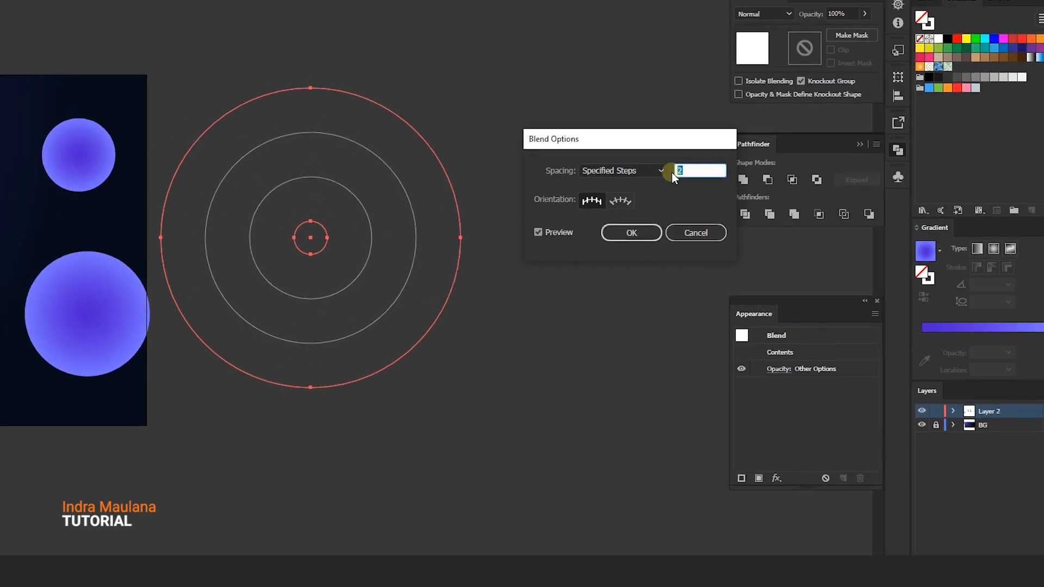
click(617, 229)
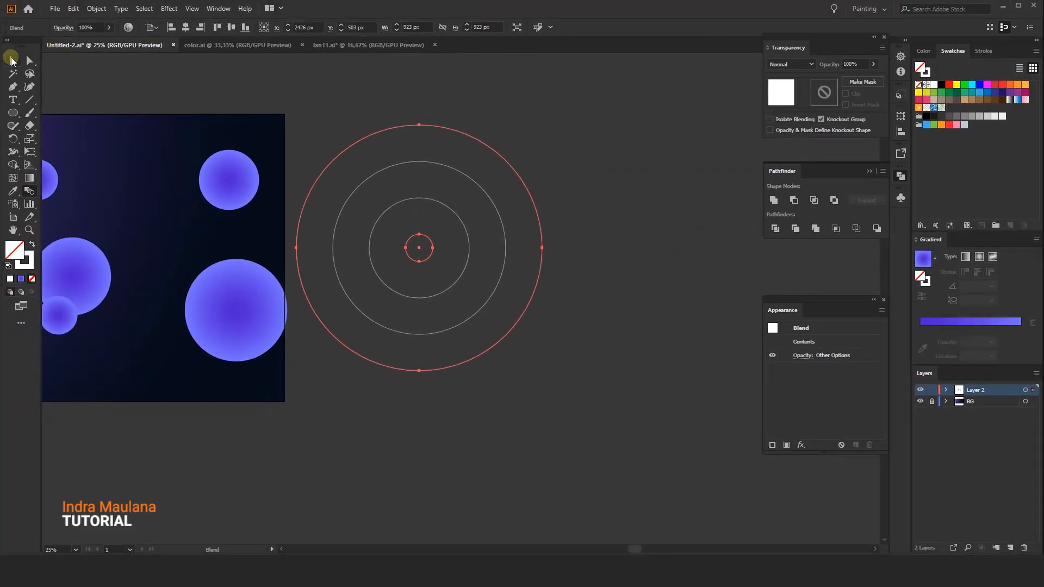
Expand the blend object, keeping object, fill and stroke checked
click(12, 60)
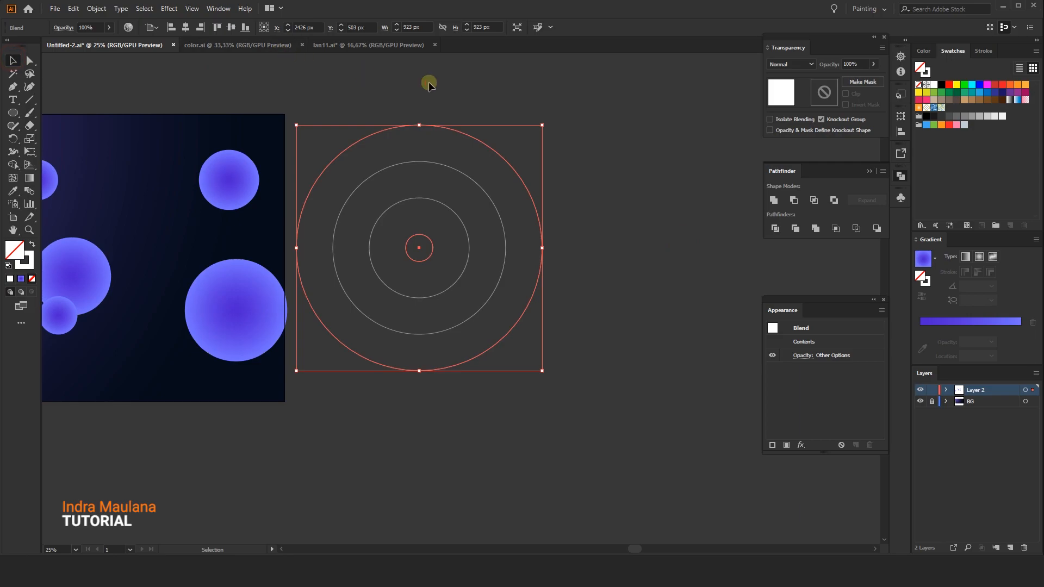
click(438, 117)
right_click(436, 125)
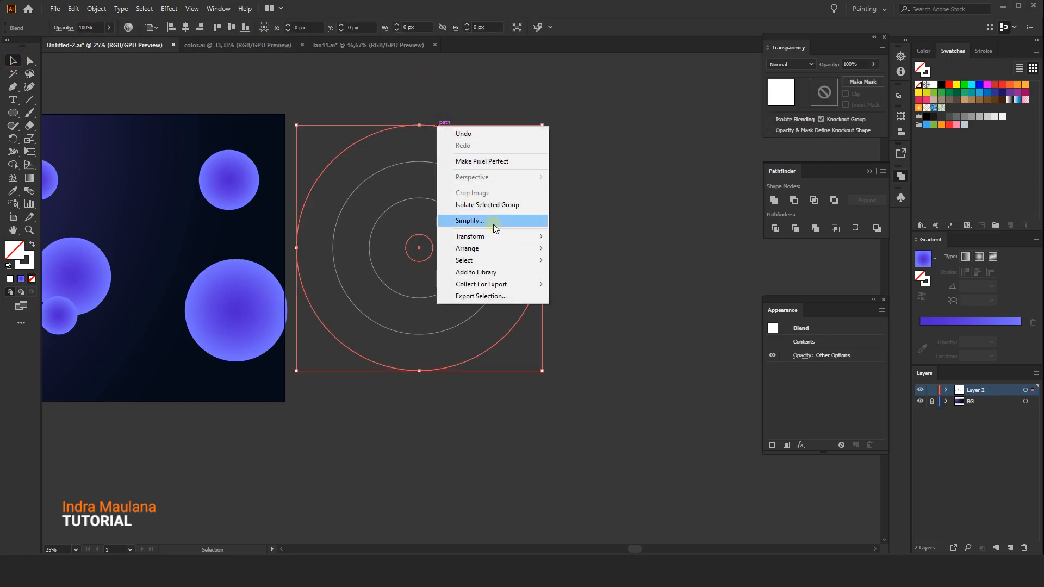
click(372, 119)
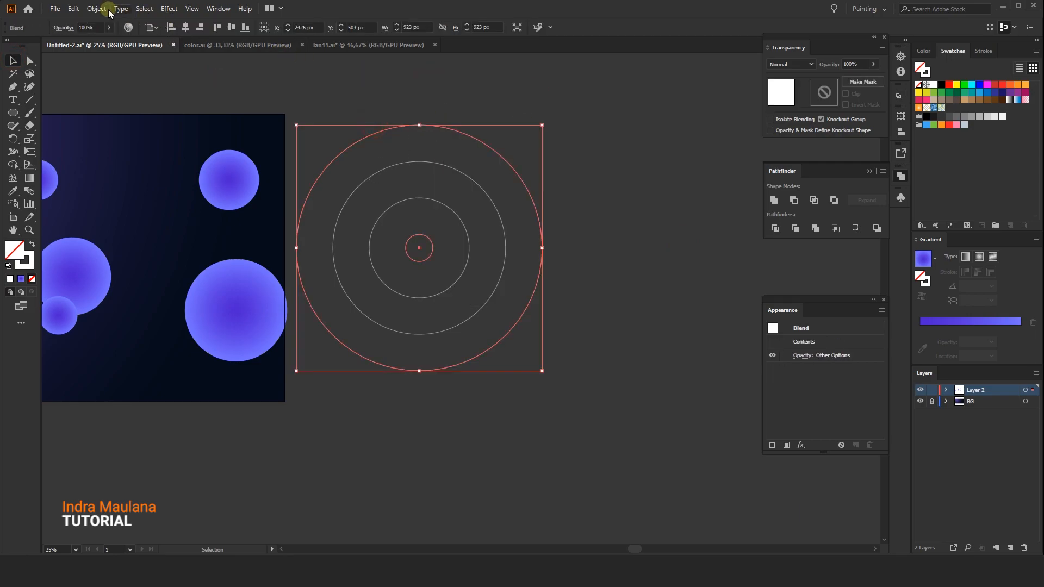
click(96, 8)
click(111, 135)
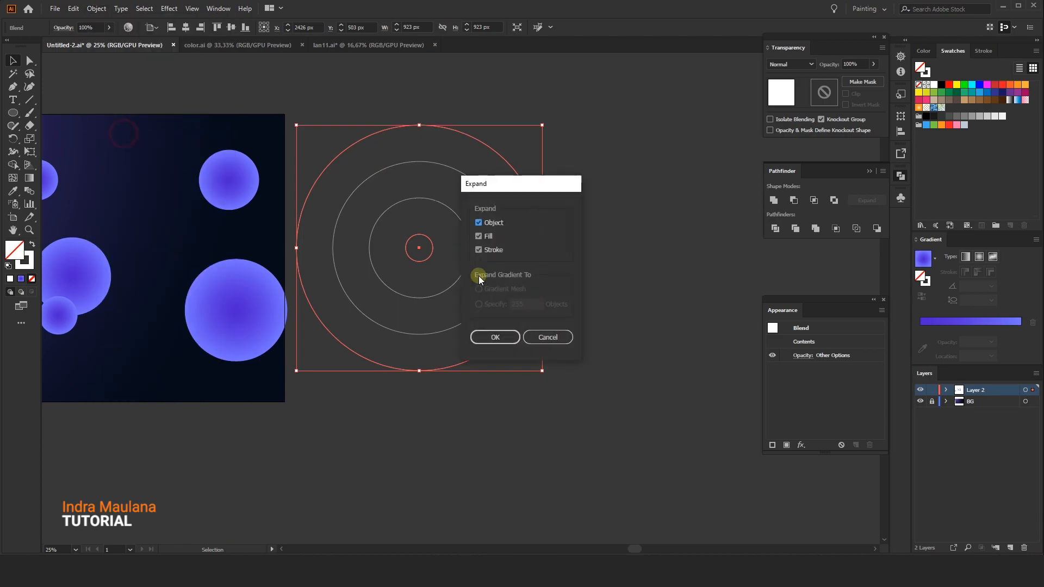
click(494, 336)
Set the expanded rings' stroke weight to 2 pt
click(542, 132)
click(341, 205)
click(129, 25)
click(310, 100)
drag(313, 97, 379, 118)
mouse_move(443, 138)
mouse_down()
mouse_move(536, 234)
mouse_move(498, 240)
mouse_up()
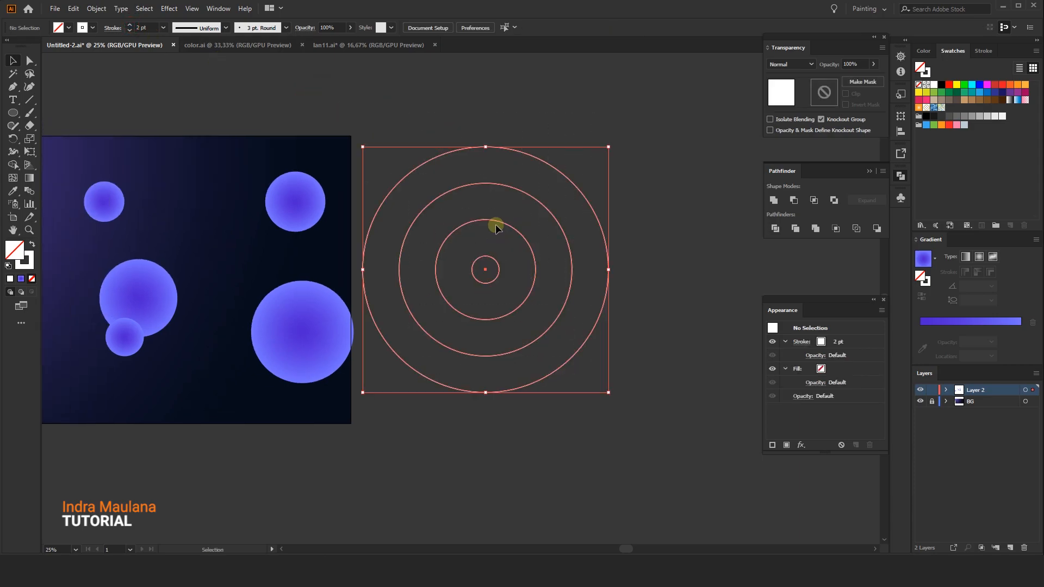
right_click(496, 221)
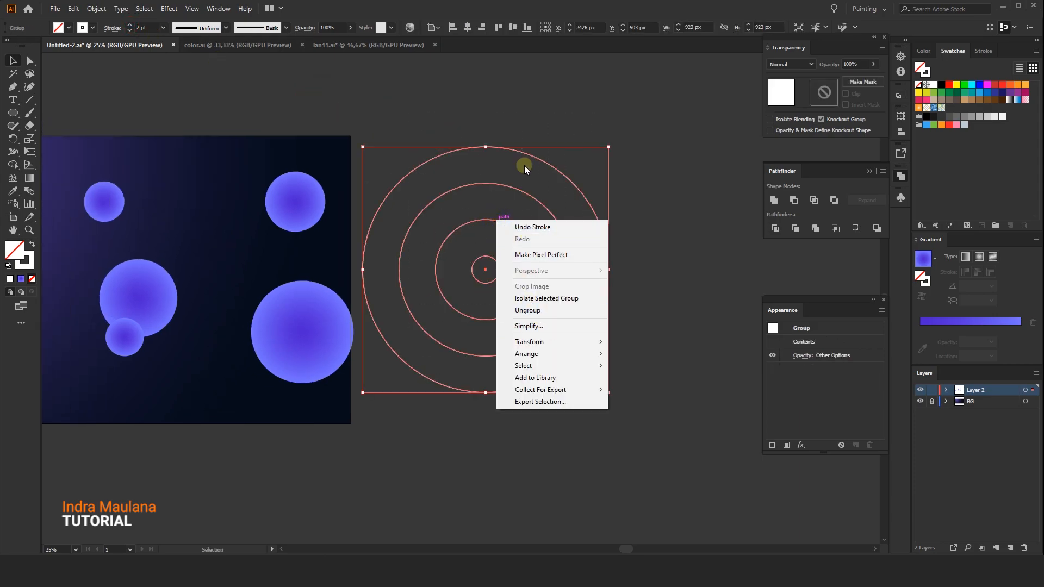
click(408, 134)
drag(408, 134, 576, 405)
click(576, 385)
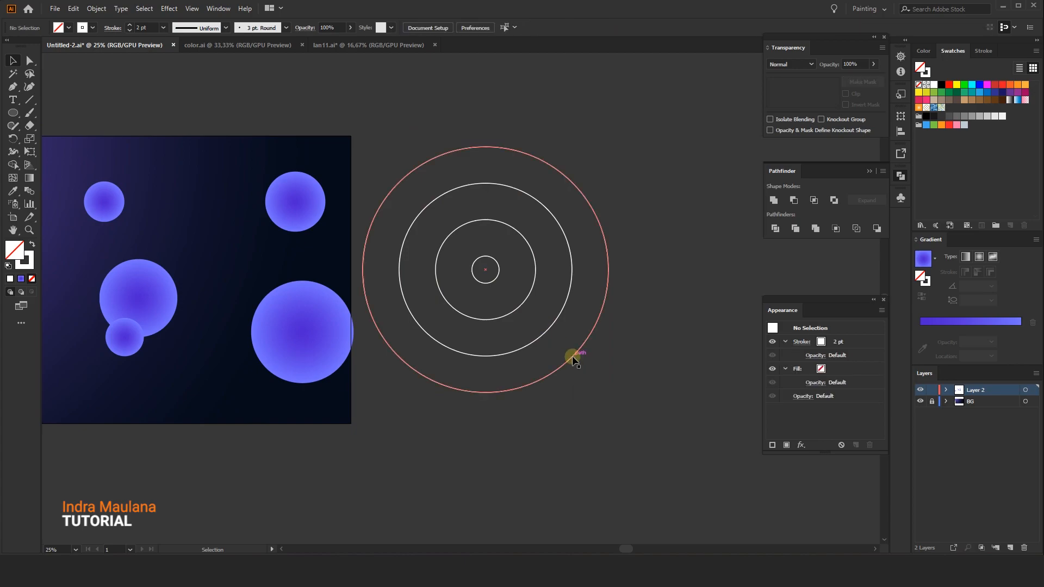
click(573, 359)
Place the Sport.psd football player image onto the artboard
scroll(624, 337, left, 2)
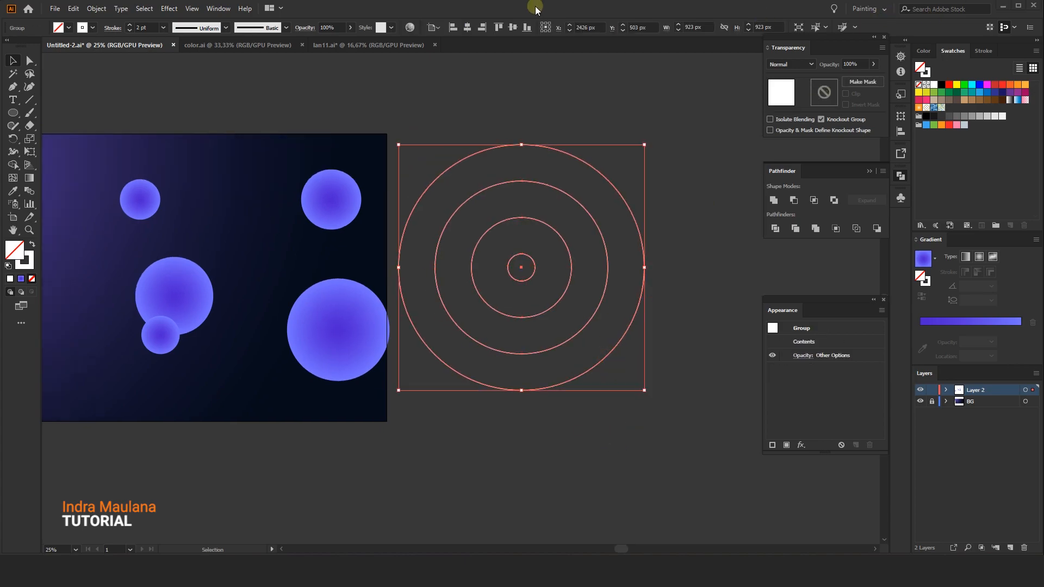
click(482, 110)
drag(481, 109, 505, 112)
drag(346, 126, 448, 123)
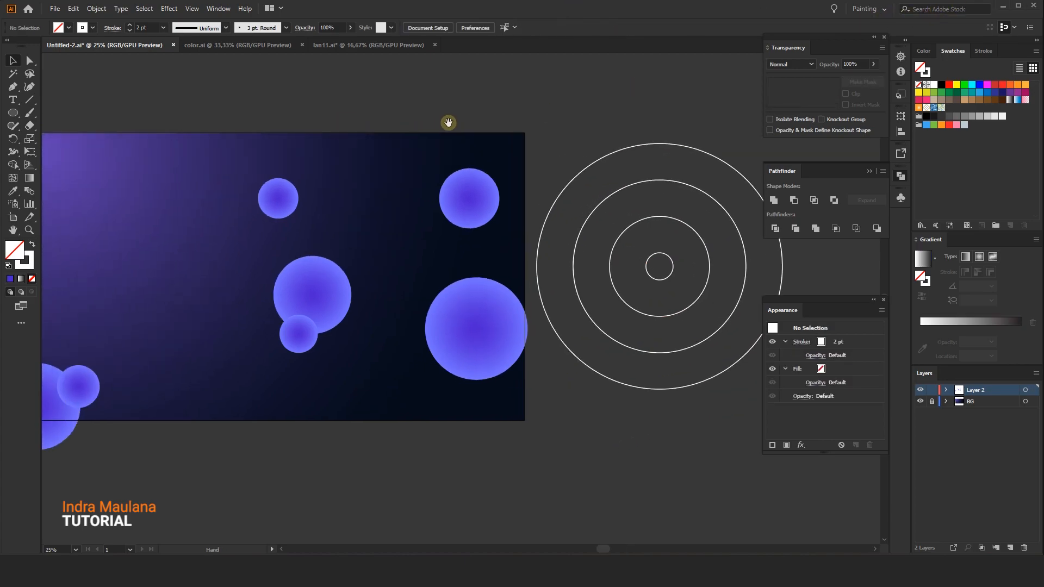
drag(380, 144, 445, 149)
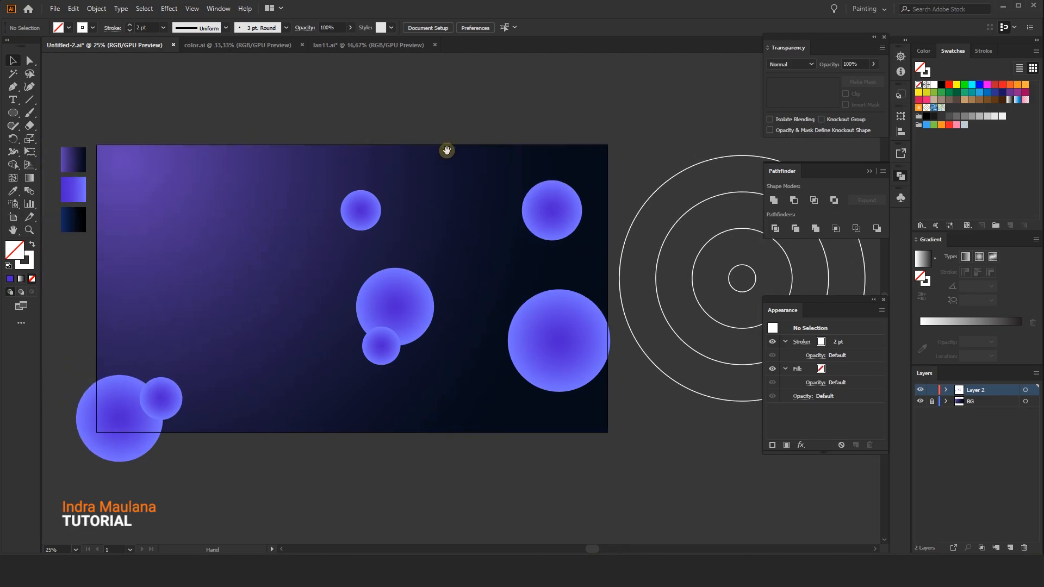
click(55, 9)
click(110, 194)
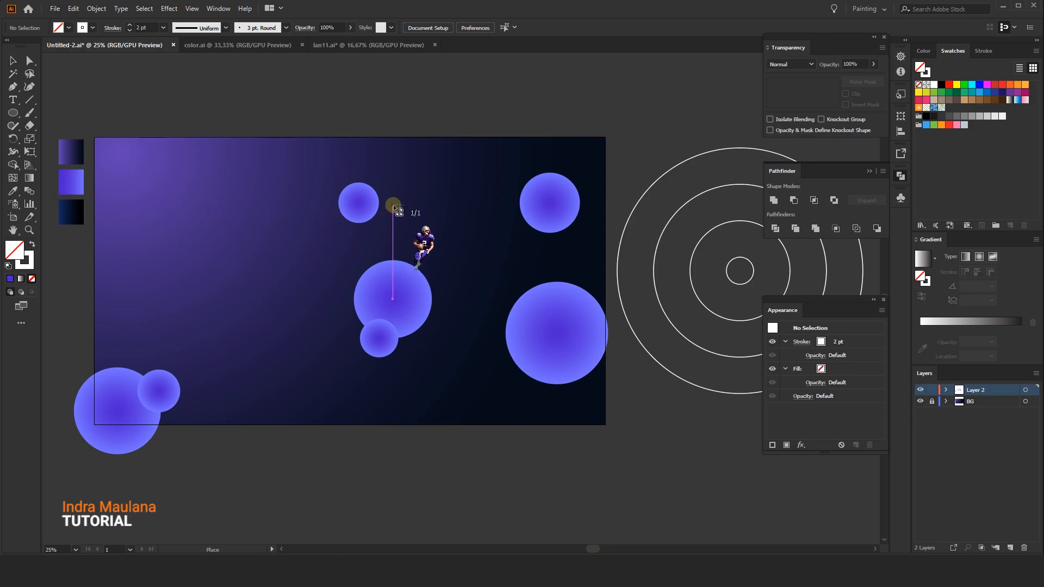
drag(386, 184, 657, 456)
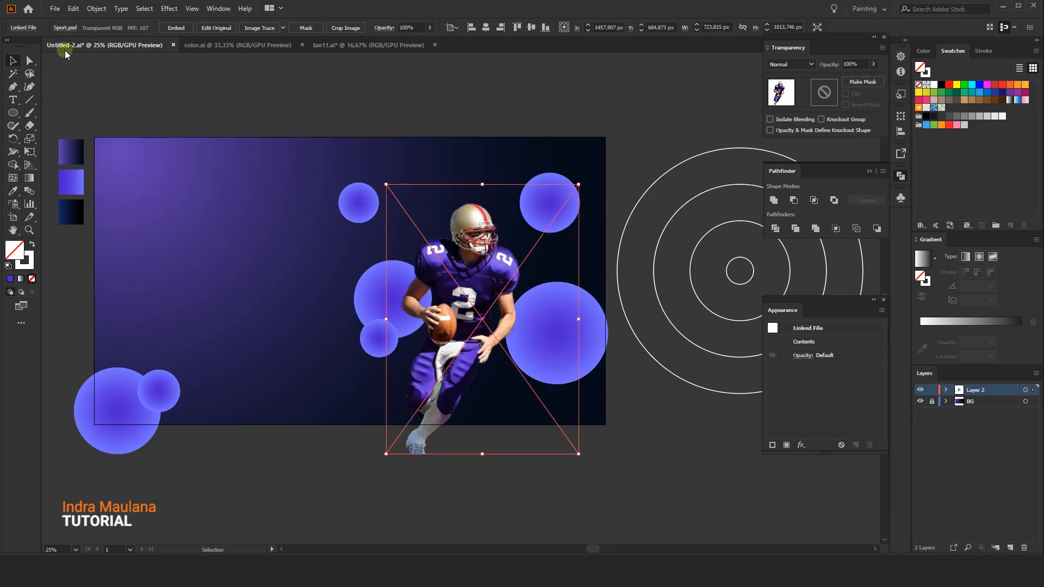
Scale the player image to about 998 x 1398 px and position it right of the artboard's centre
drag(579, 185, 634, 107)
drag(503, 258, 474, 274)
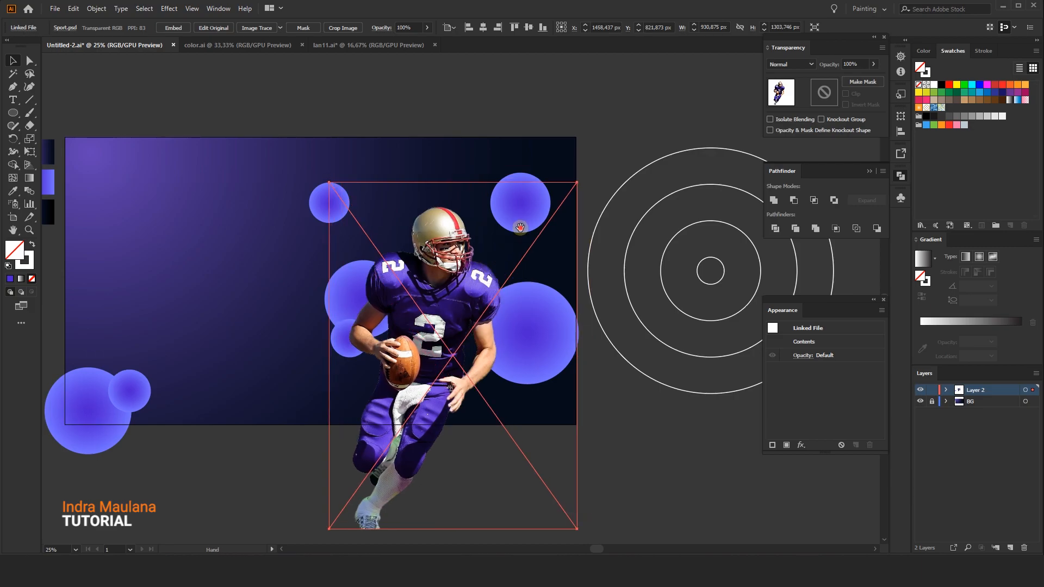
drag(523, 229, 461, 243)
drag(422, 308, 422, 303)
drag(515, 191, 531, 175)
drag(382, 309, 388, 306)
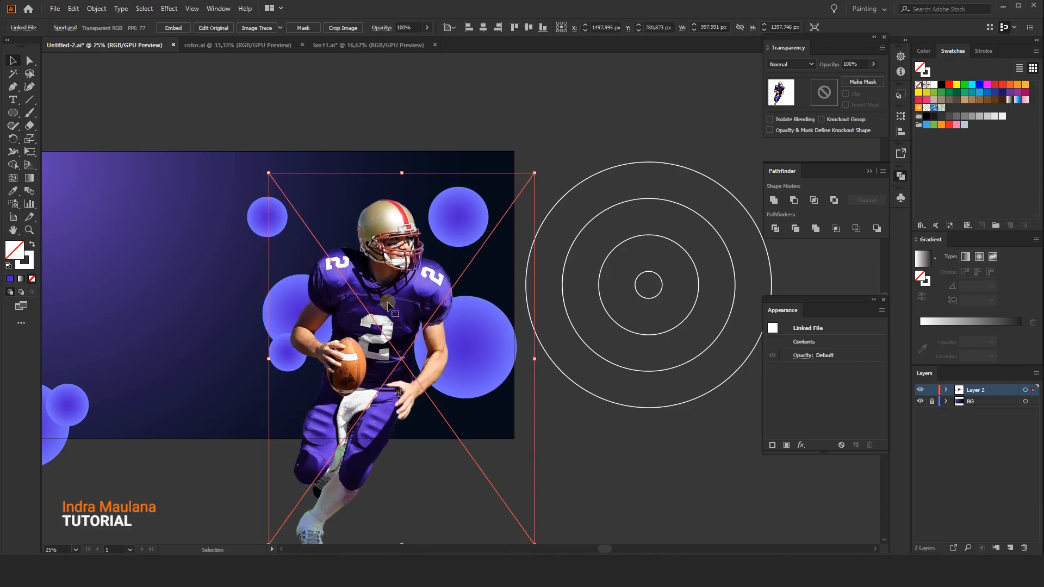
key(shift+Right)
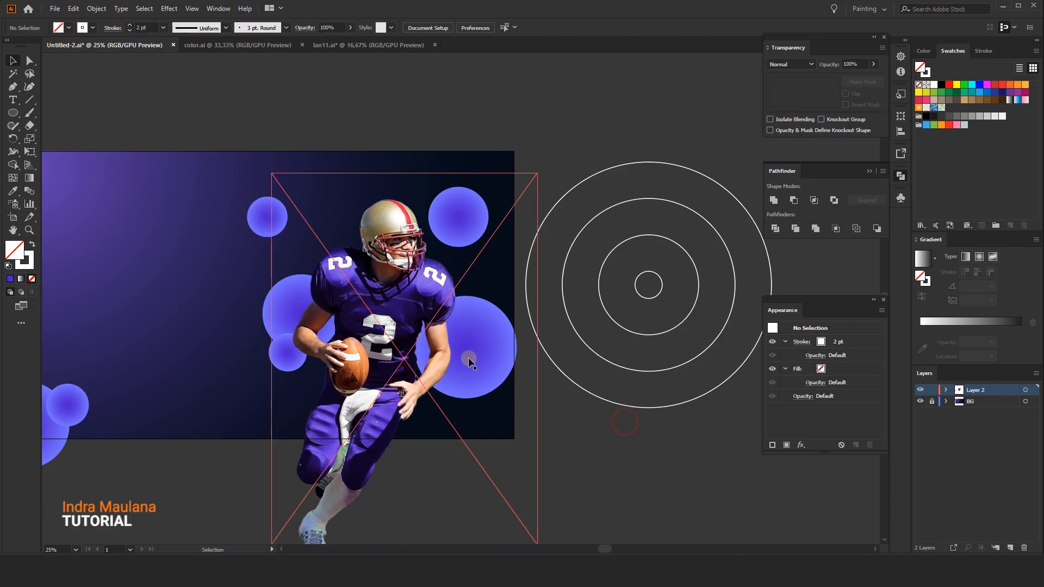
Lock the player image and select the large circle behind it
click(73, 8)
click(96, 8)
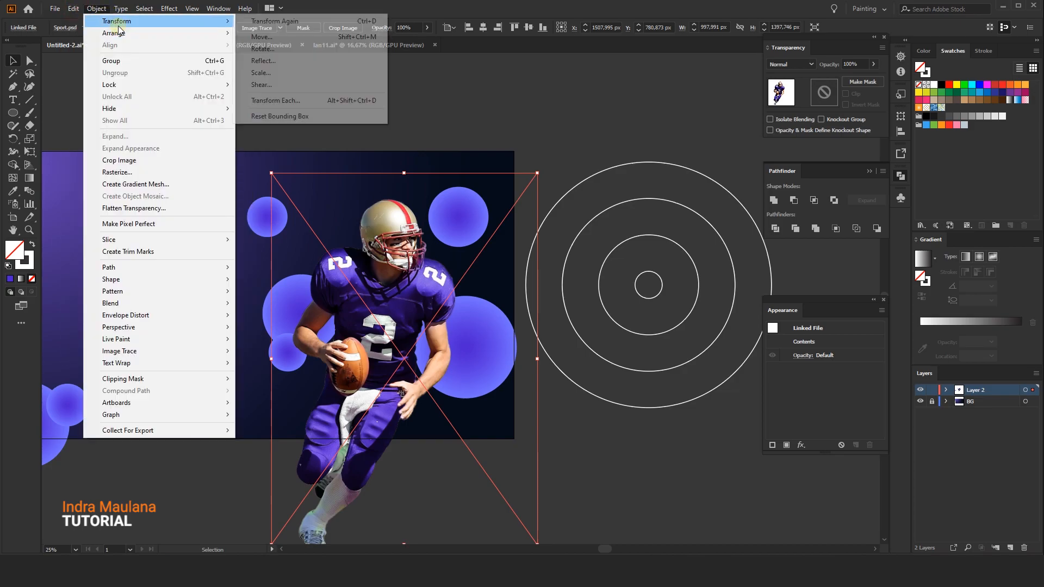
mouse_move(140, 86)
click(260, 84)
click(465, 343)
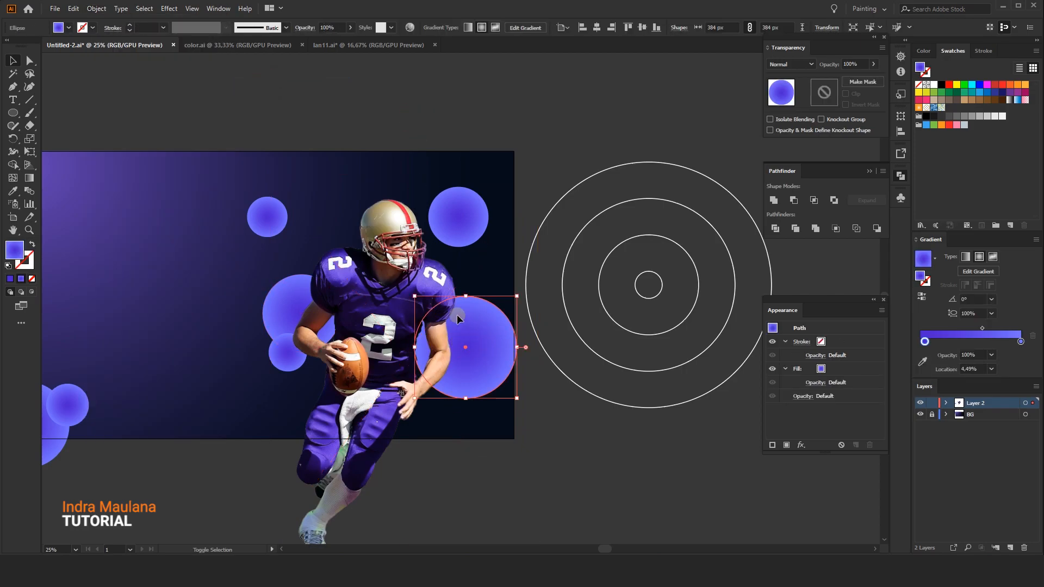
Scale the circle behind the player's right side down to about 345 px
drag(412, 297, 424, 307)
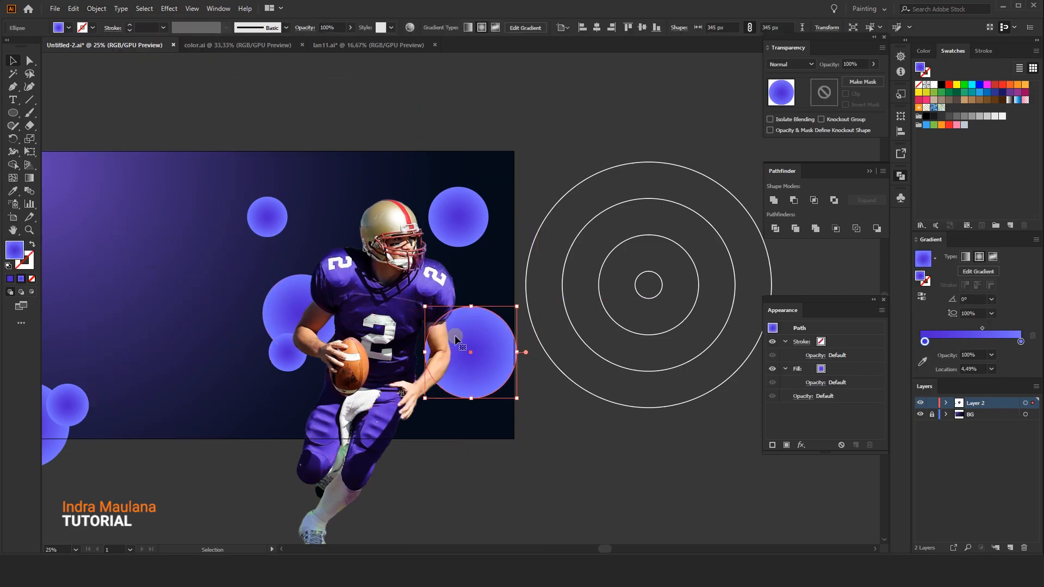
click(638, 417)
drag(521, 407, 547, 412)
Move the pair of overlapping circles left of the player slightly upward
mouse_move(333, 315)
mouse_down()
mouse_move(313, 313)
mouse_move(330, 286)
mouse_move(333, 303)
mouse_up()
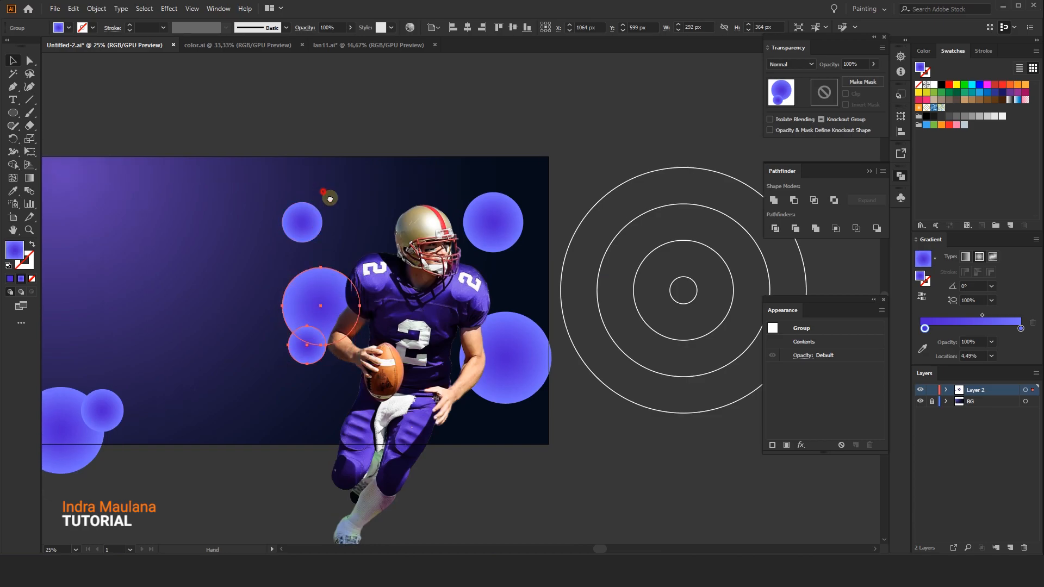
drag(322, 191, 333, 200)
scroll(330, 206, down, 1)
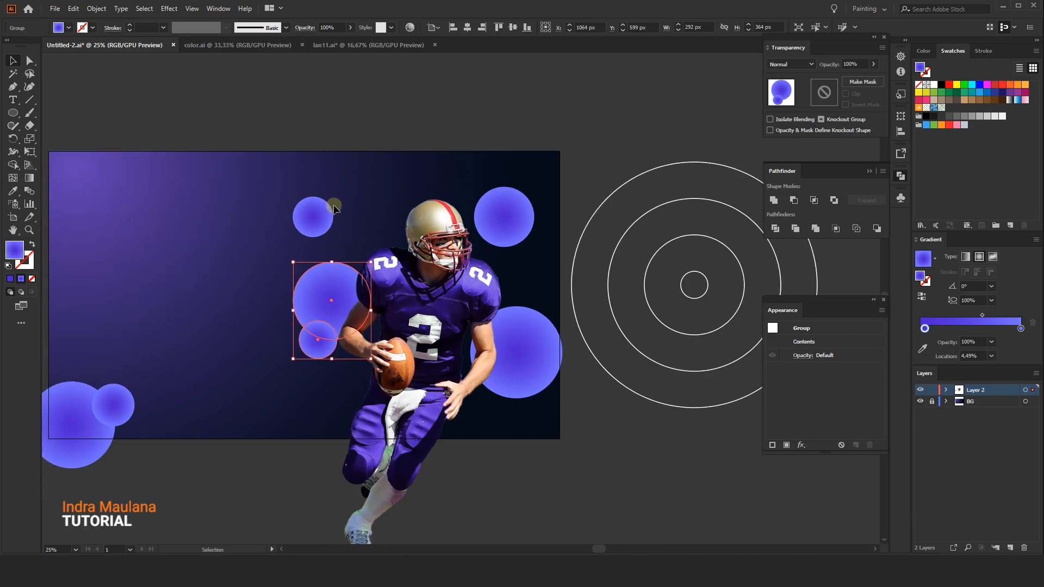
drag(315, 297, 316, 298)
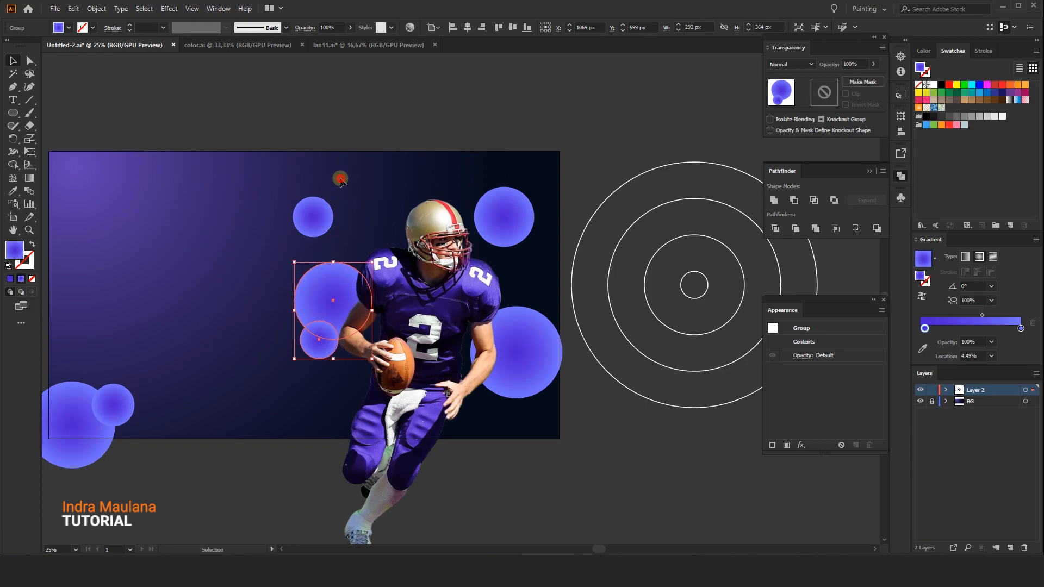
click(339, 177)
drag(321, 159, 345, 161)
drag(351, 227, 338, 214)
drag(359, 165, 392, 163)
Duplicate the concentric rings and place the copy centred behind the player
click(732, 284)
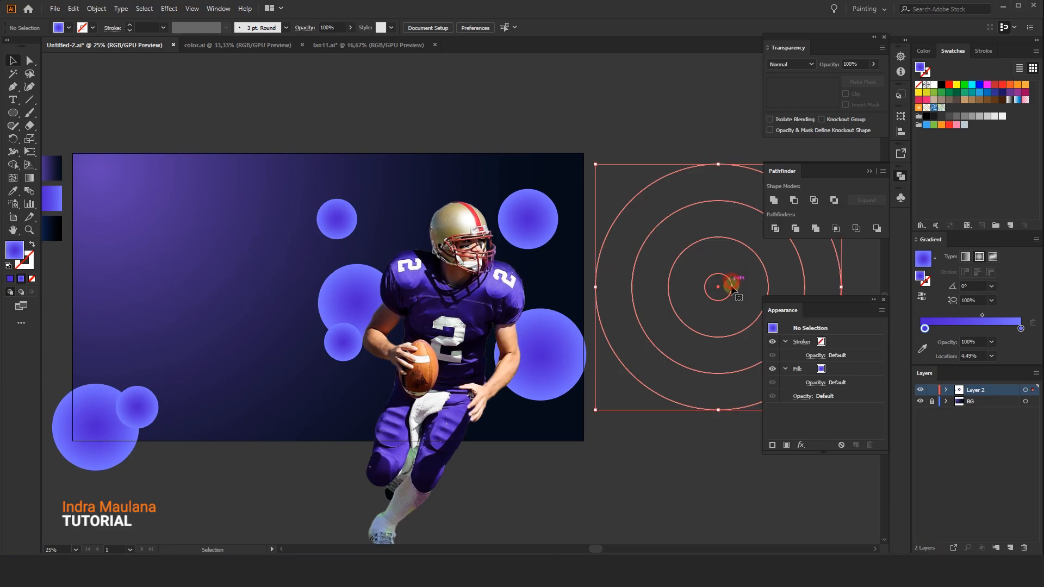
drag(731, 285, 472, 303)
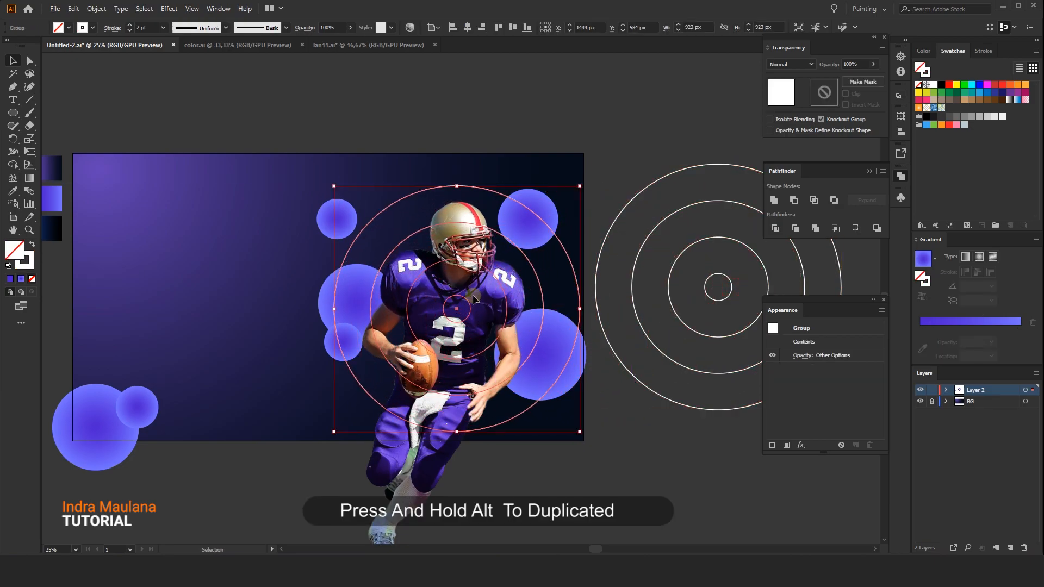
click(592, 439)
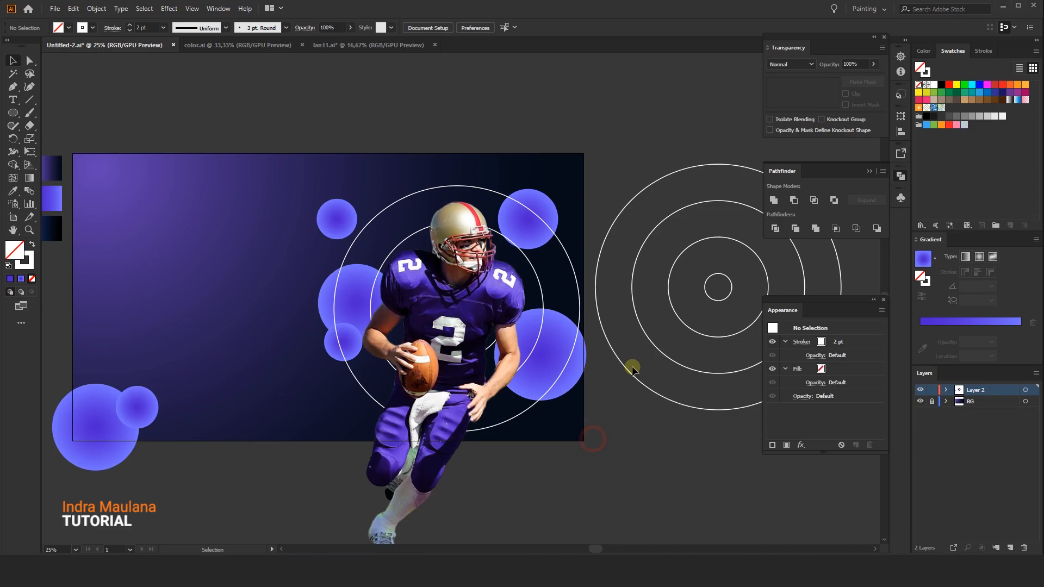
Set the duplicated rings' blending mode to Overlay
click(570, 277)
click(791, 64)
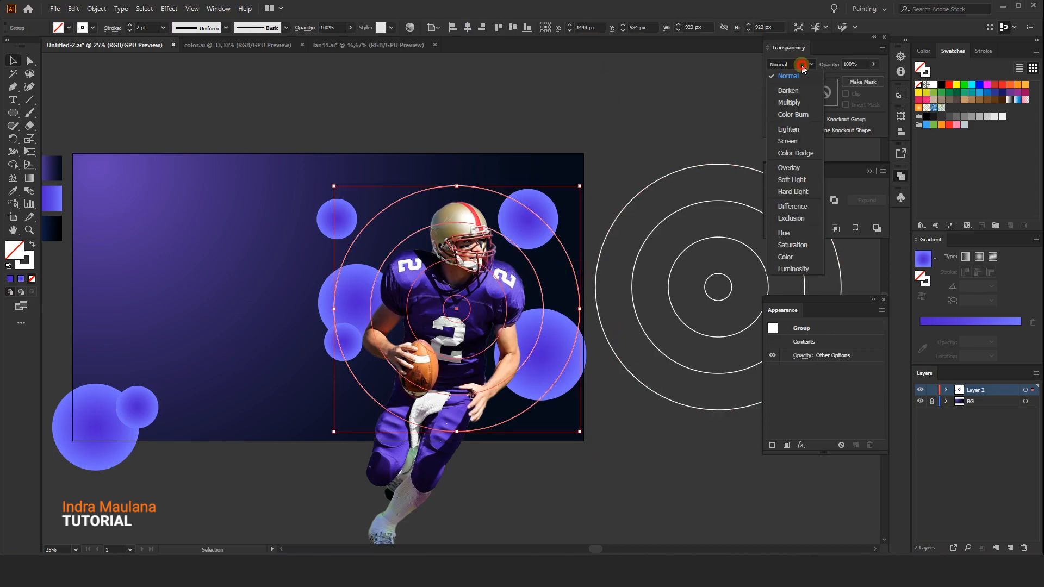
click(793, 168)
click(619, 148)
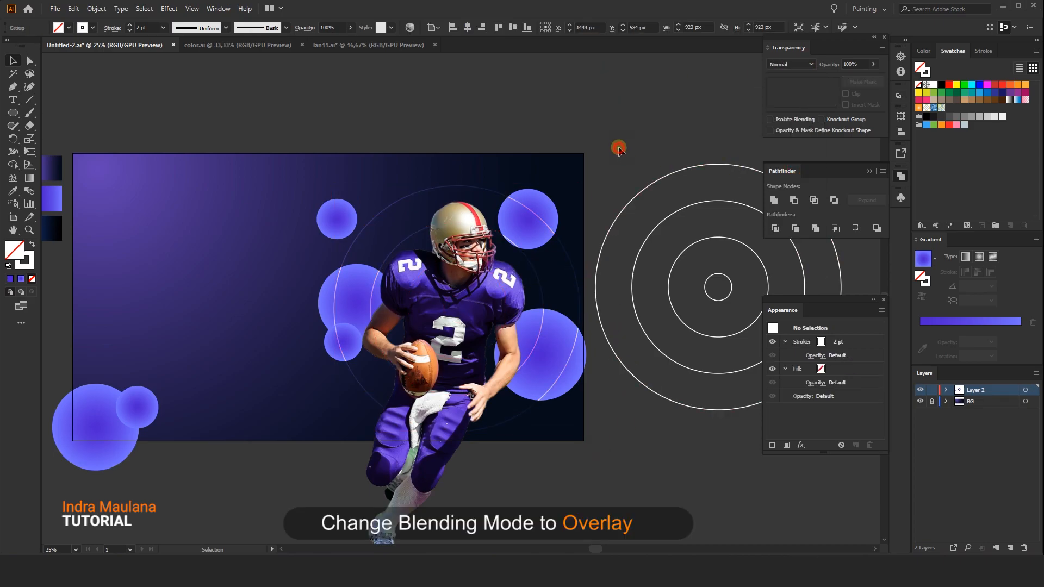
Send the overlay rings to the back of their layer
click(486, 187)
right_click(486, 188)
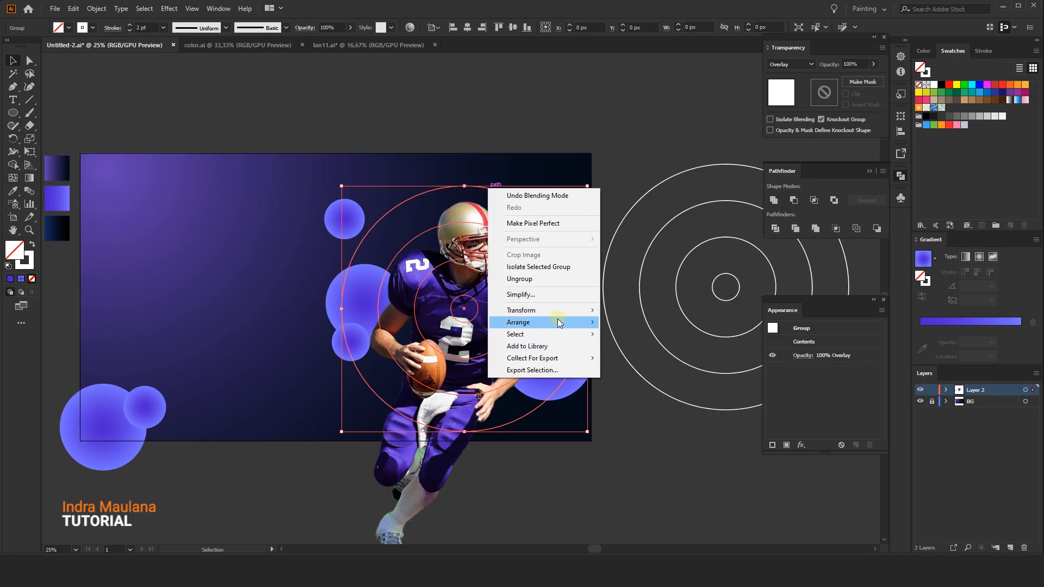
click(625, 358)
click(562, 472)
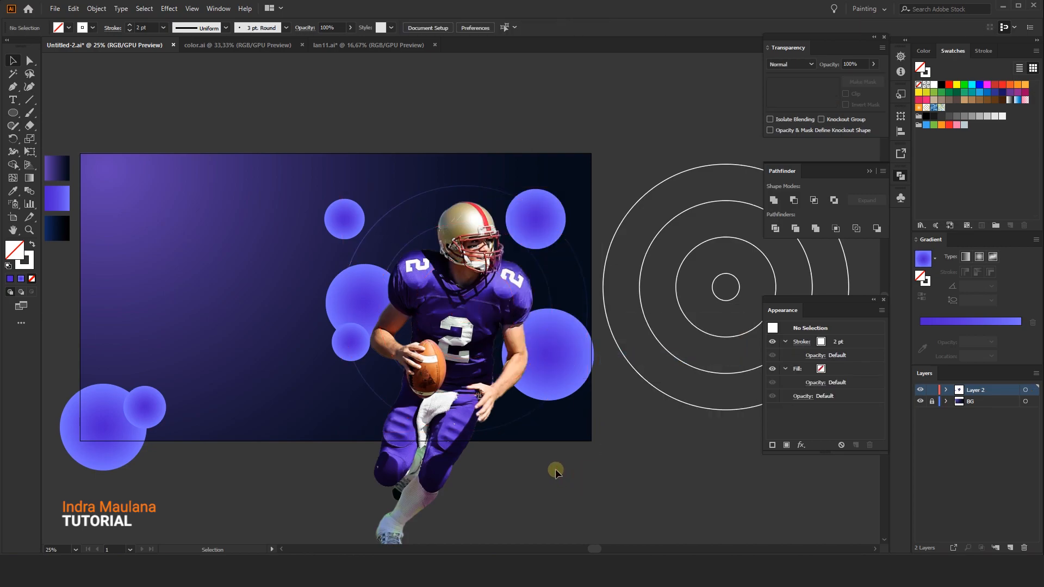
Scale the overlay rings slightly from their upper-right corner
click(537, 262)
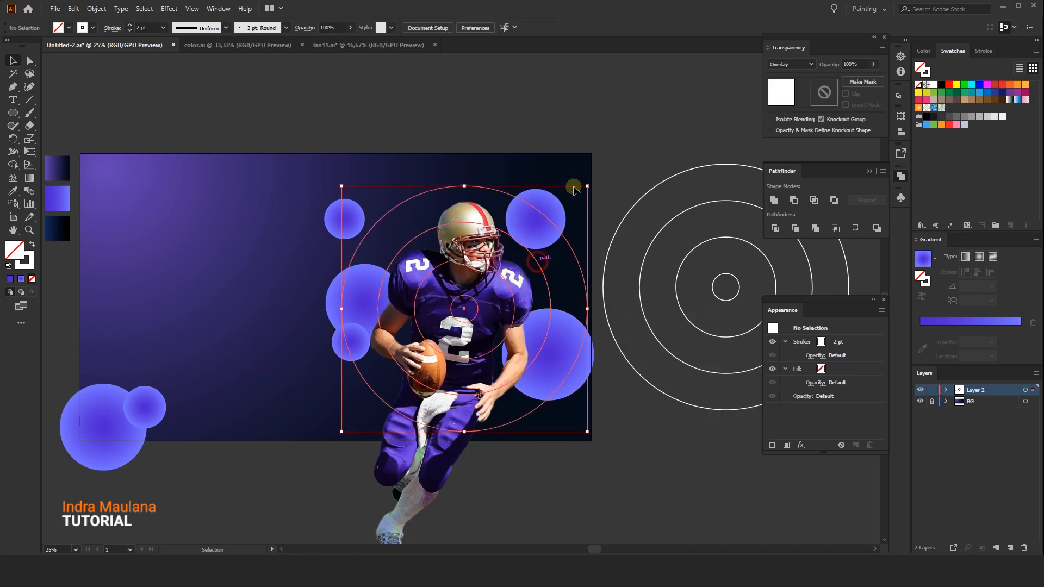
drag(587, 186, 585, 188)
click(564, 103)
drag(461, 116, 472, 121)
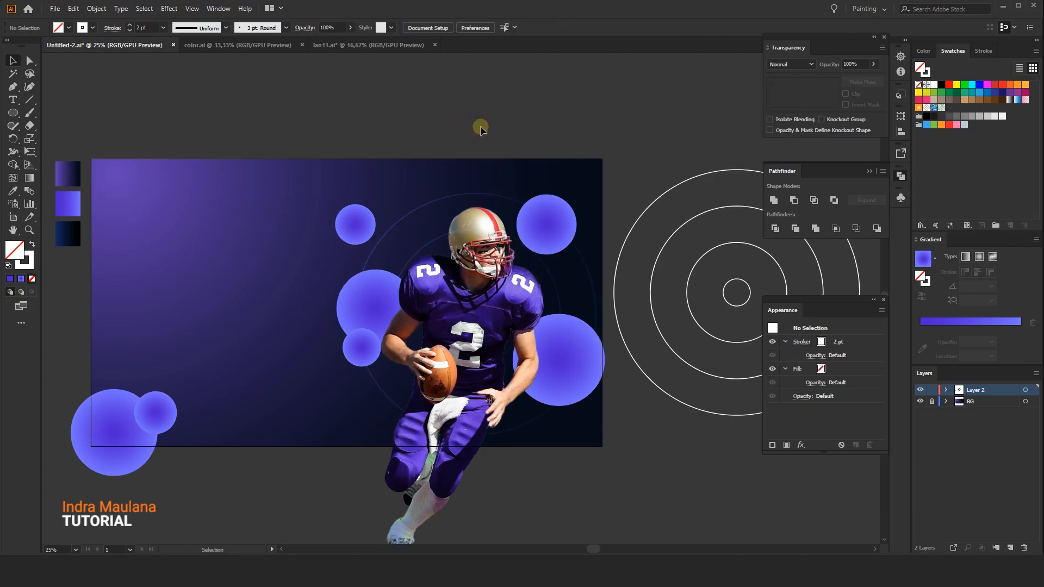
click(462, 195)
right_click(461, 196)
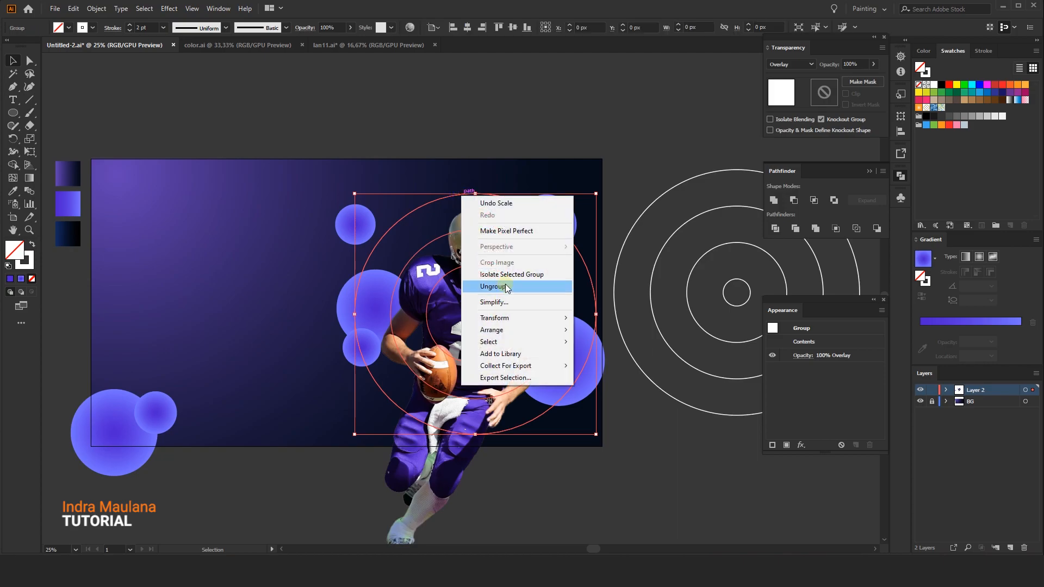
click(435, 138)
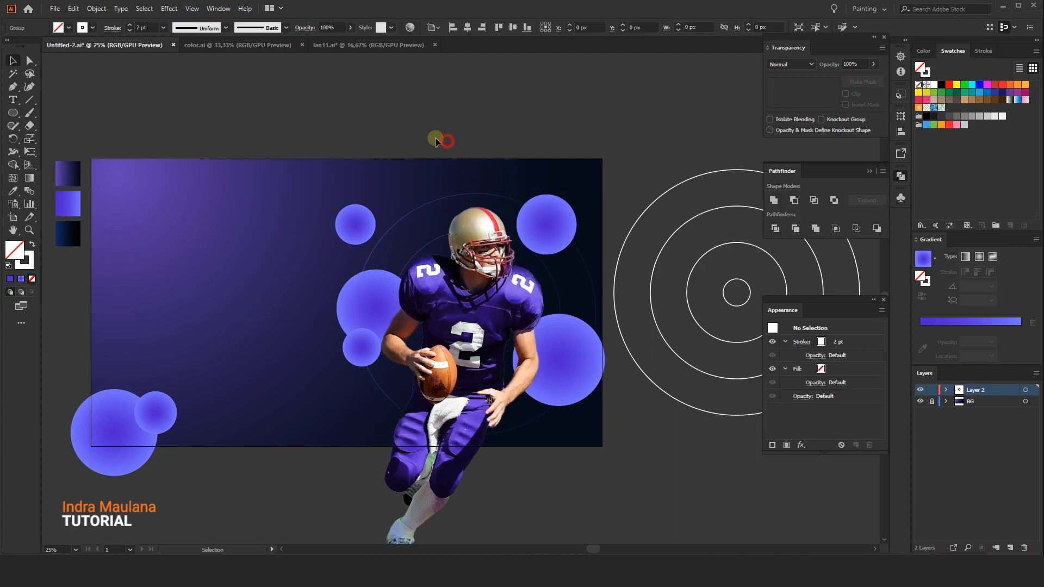
Duplicate the original rings onto the circle pair at the artboard's lower-left corner
drag(366, 142, 375, 124)
drag(295, 136, 303, 136)
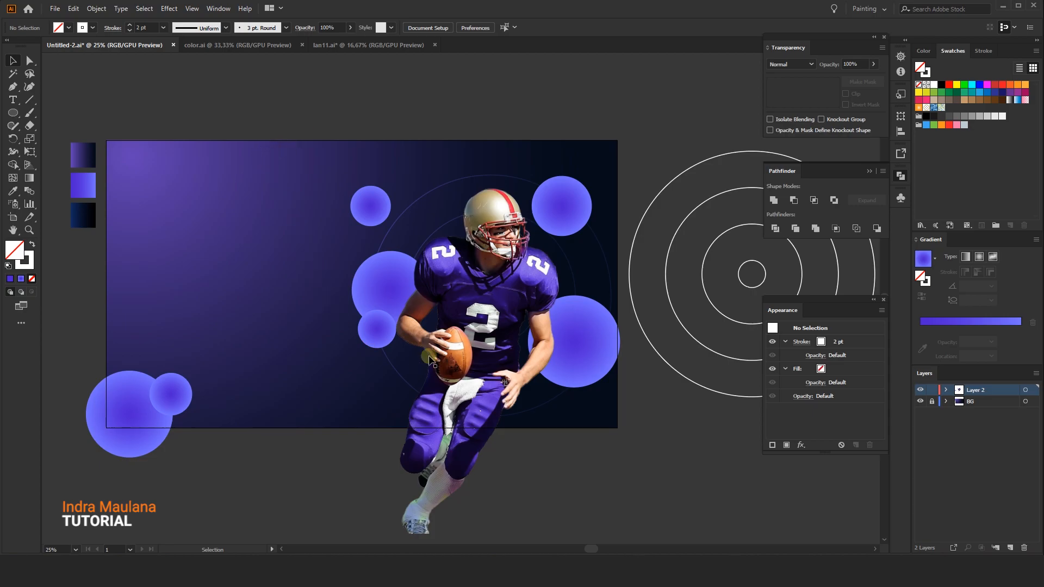
drag(613, 287, 249, 404)
click(296, 328)
drag(261, 294, 300, 296)
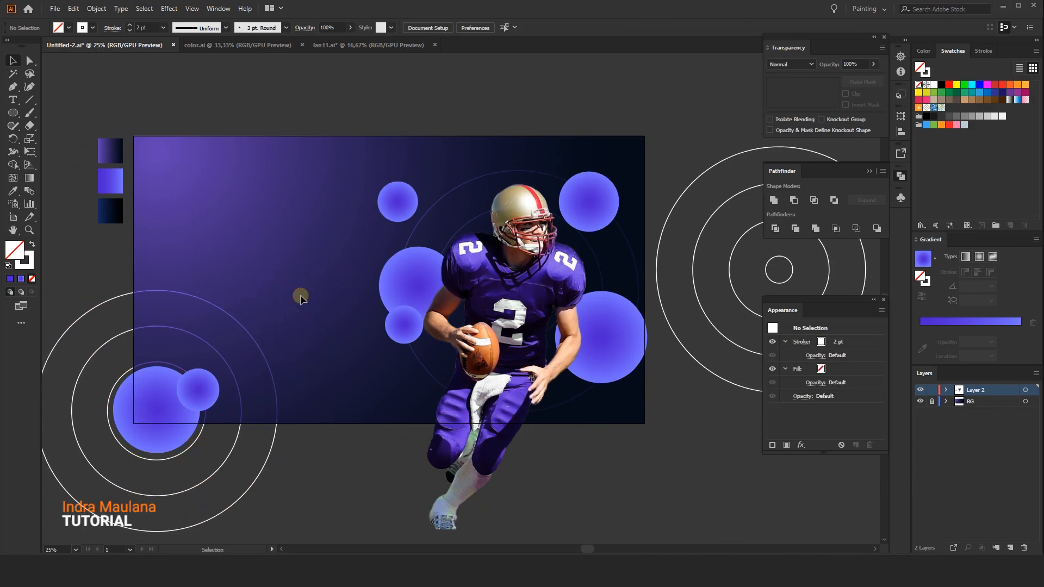
Rename Layer 2 as Element and add a new layer named Text above it
scroll(300, 294, up, 2)
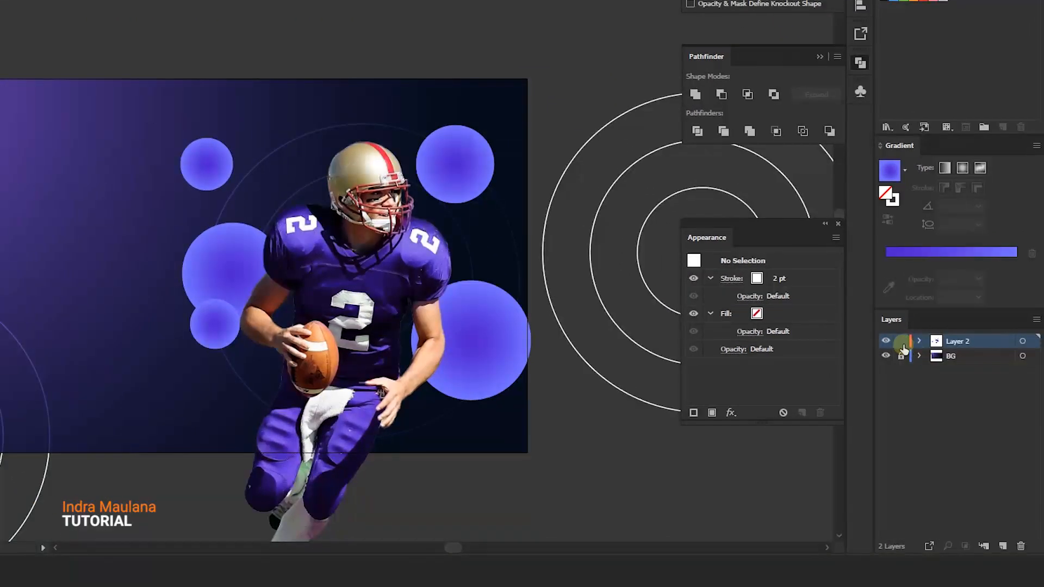
double_click(952, 342)
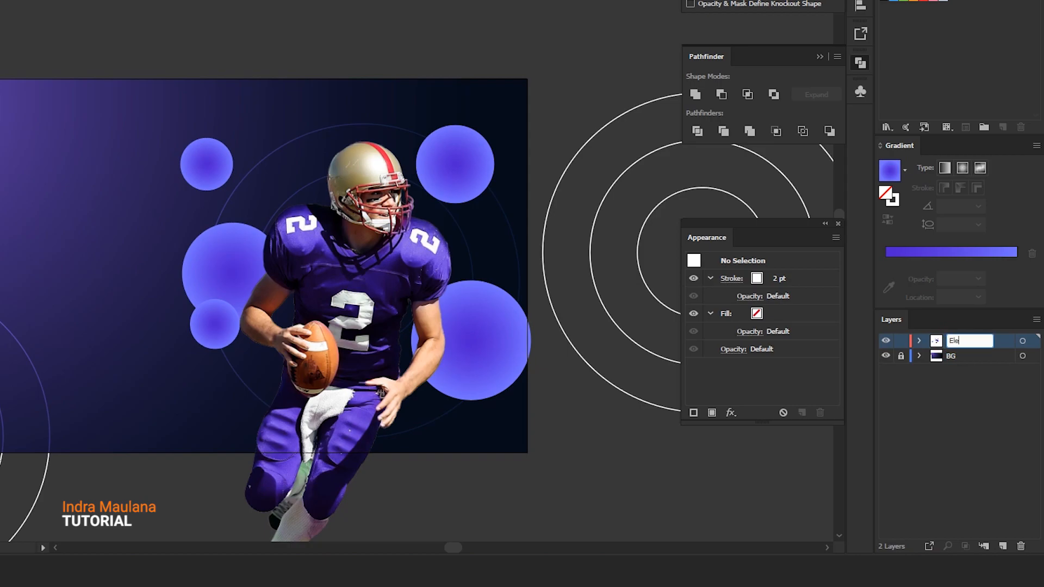
click(1003, 545)
double_click(956, 340)
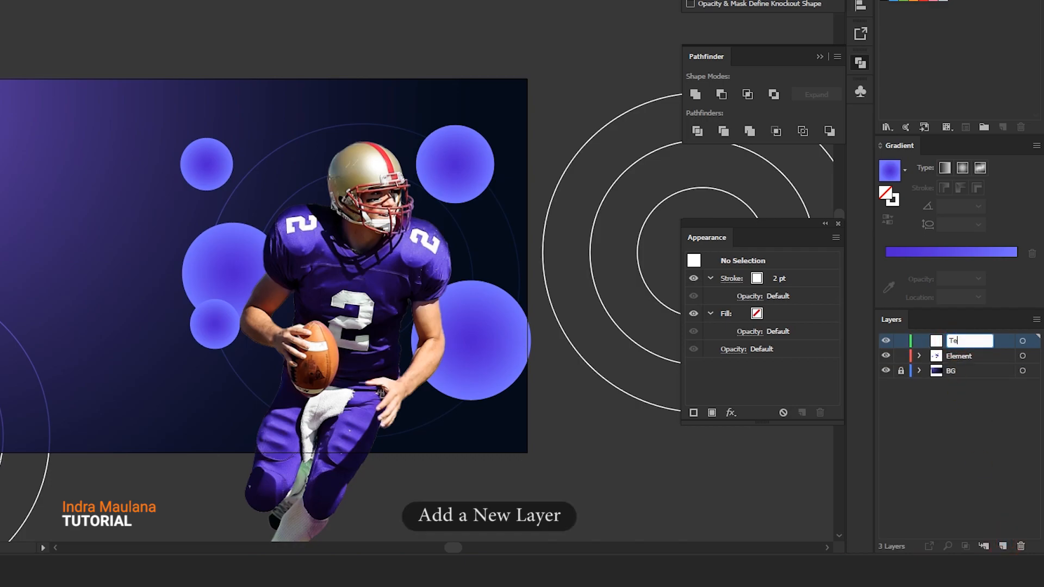
Lock the Element layer, then paste the store header and text group and nudge it into place on the artboard's left
click(901, 356)
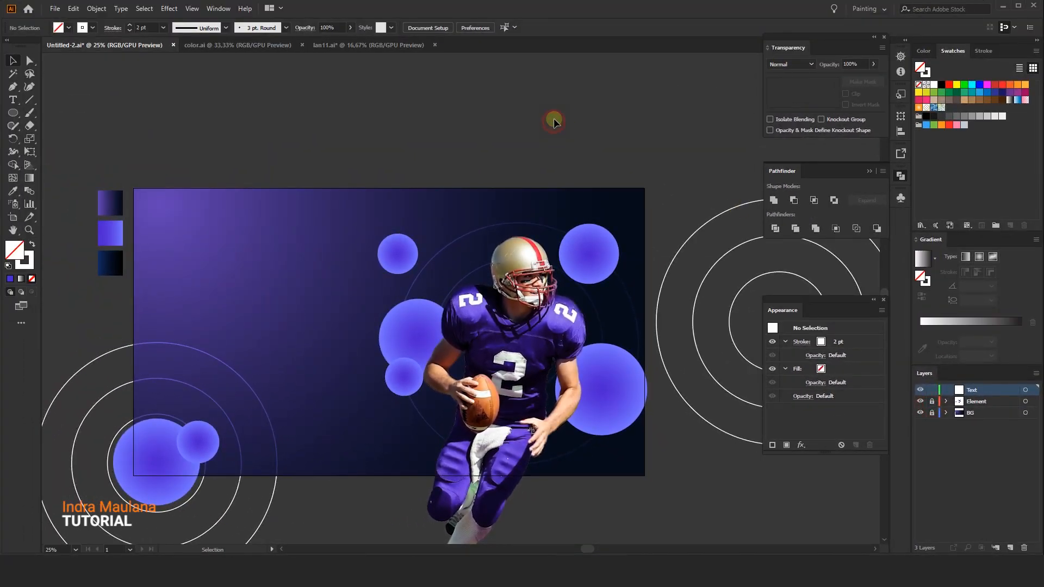
key(ctrl+v)
drag(300, 261, 192, 222)
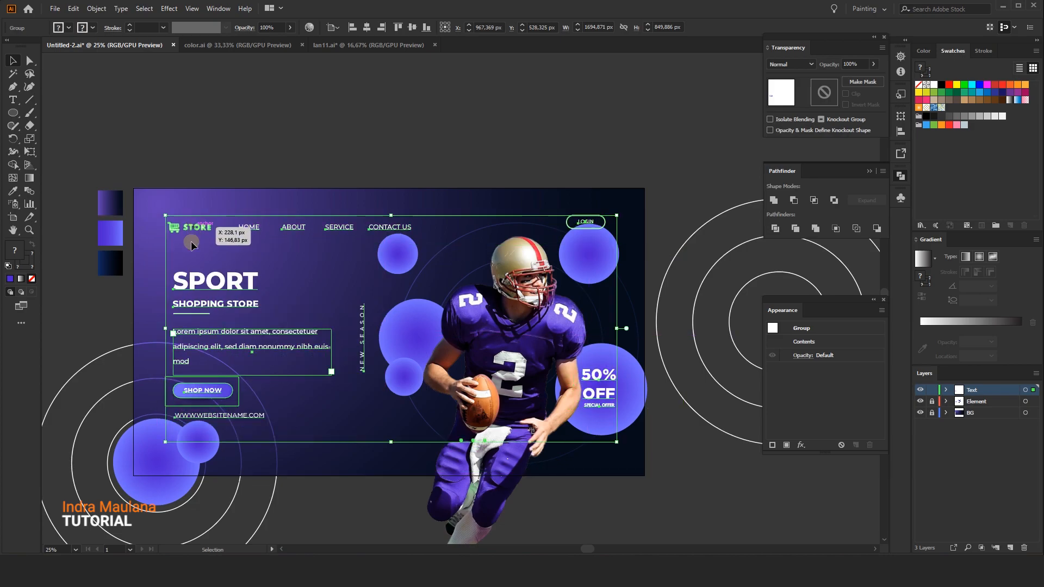
key(shift+Right)
key(shift+Up)
key(shift+Up)
key(shift+Right)
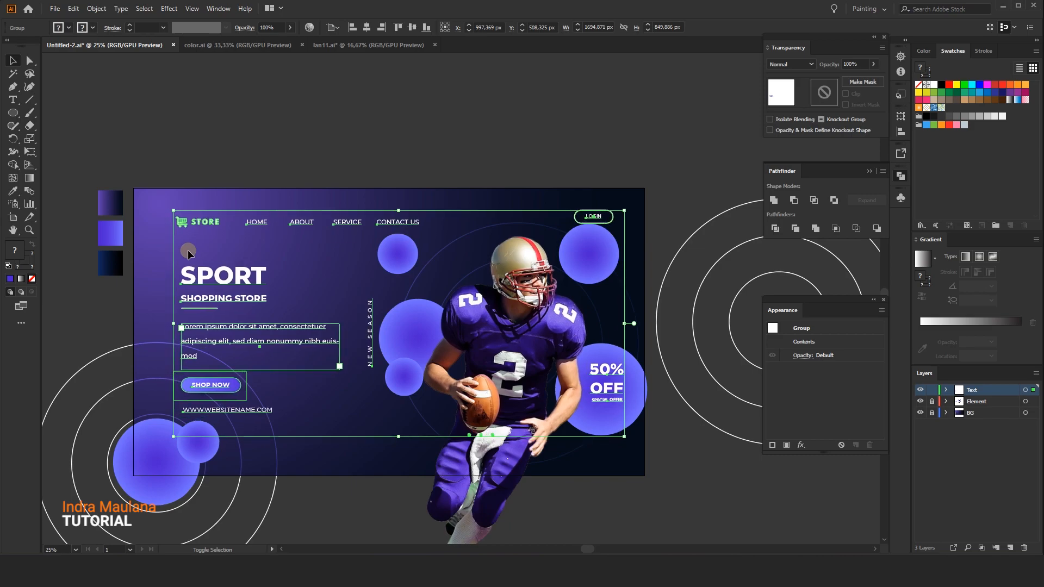
key(shift+Left)
key(shift+Left)
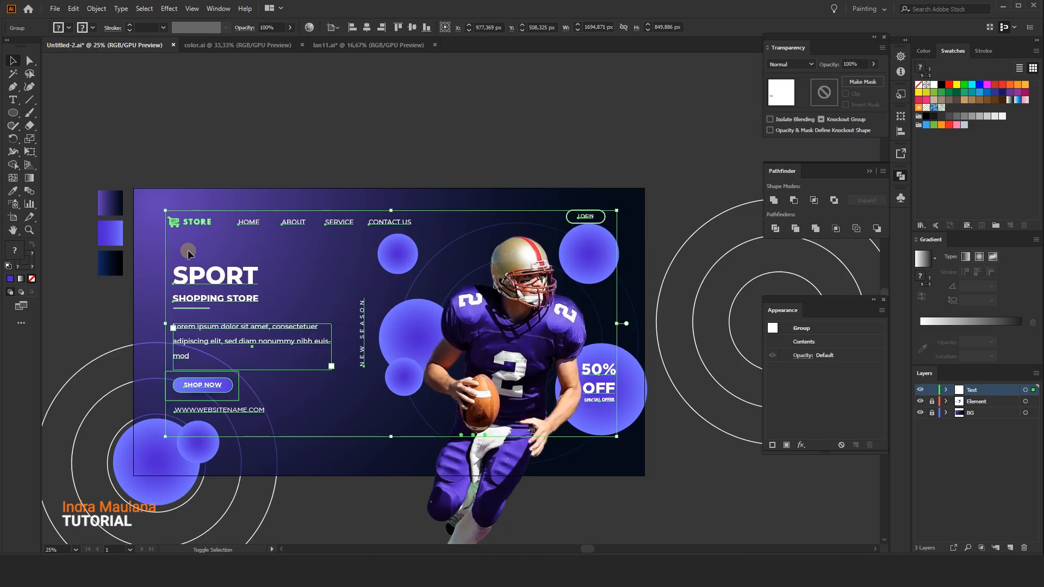
key(shift+Left)
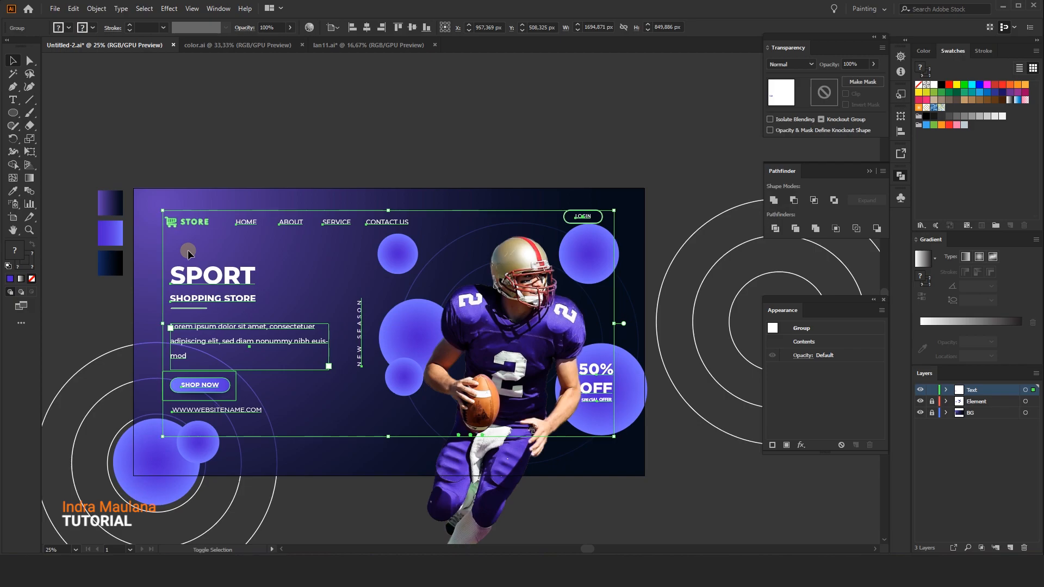
key(shift+Down)
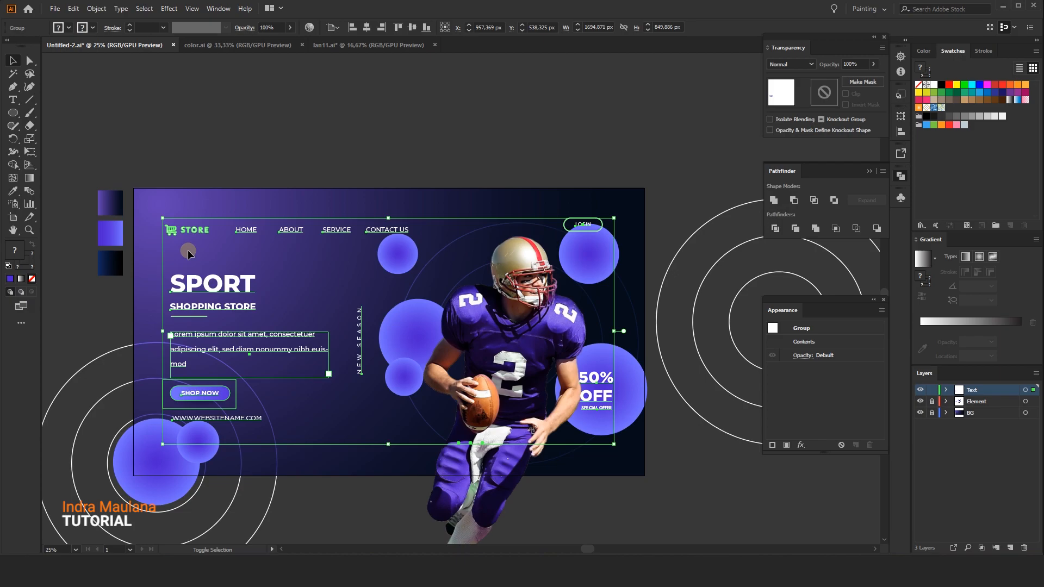
key(shift+Up)
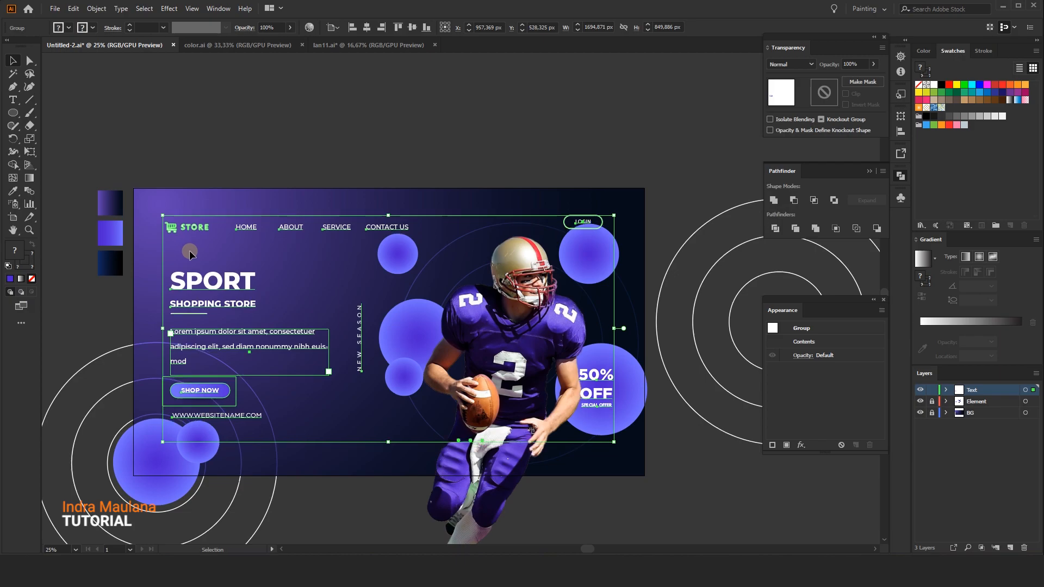
click(497, 131)
drag(499, 171, 497, 147)
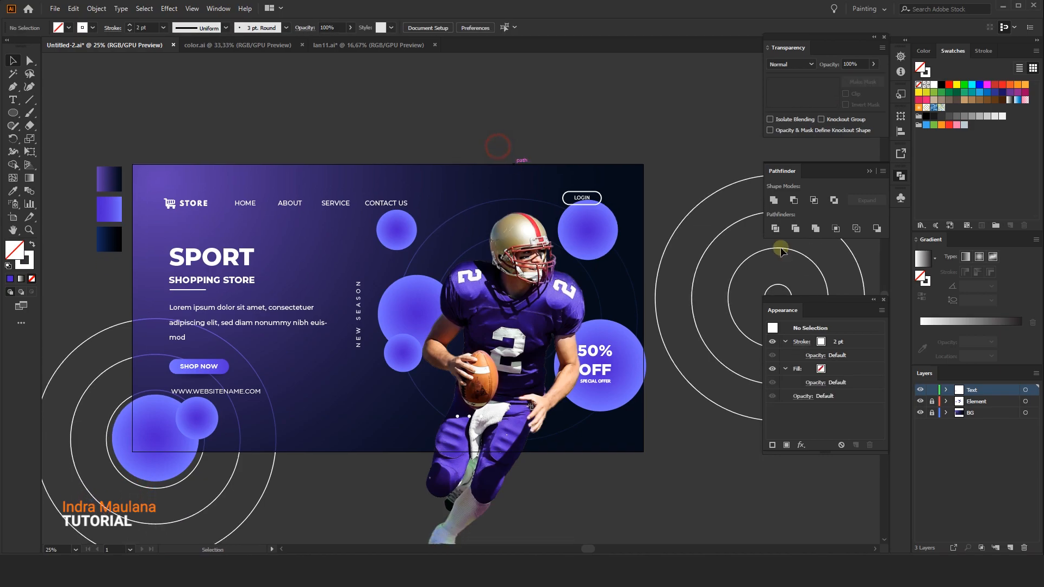
Switch locks to the Element layer and shrink the 50% OFF circle to about 281 px
click(932, 390)
click(932, 401)
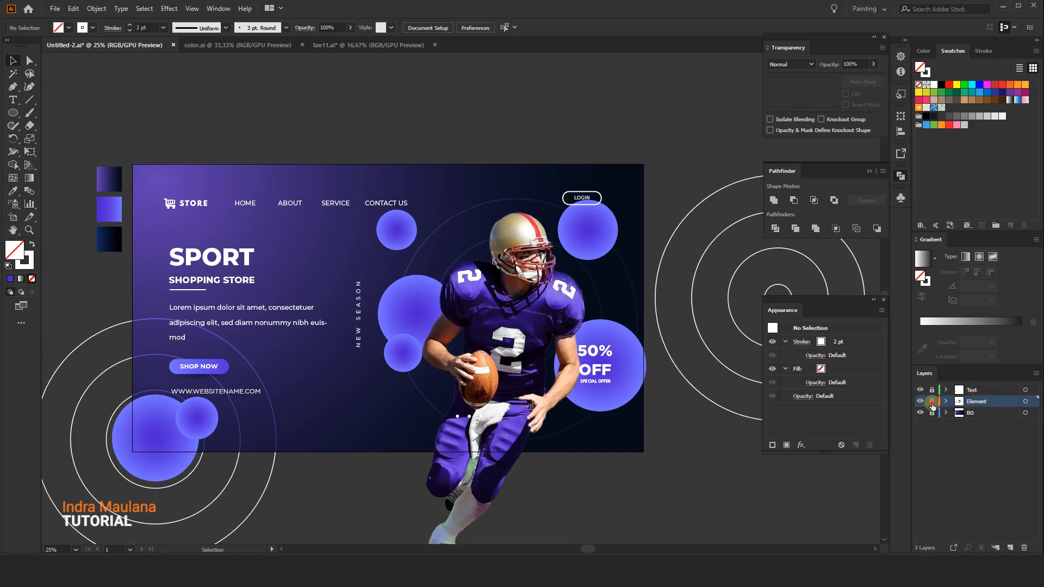
click(627, 352)
drag(628, 352, 642, 331)
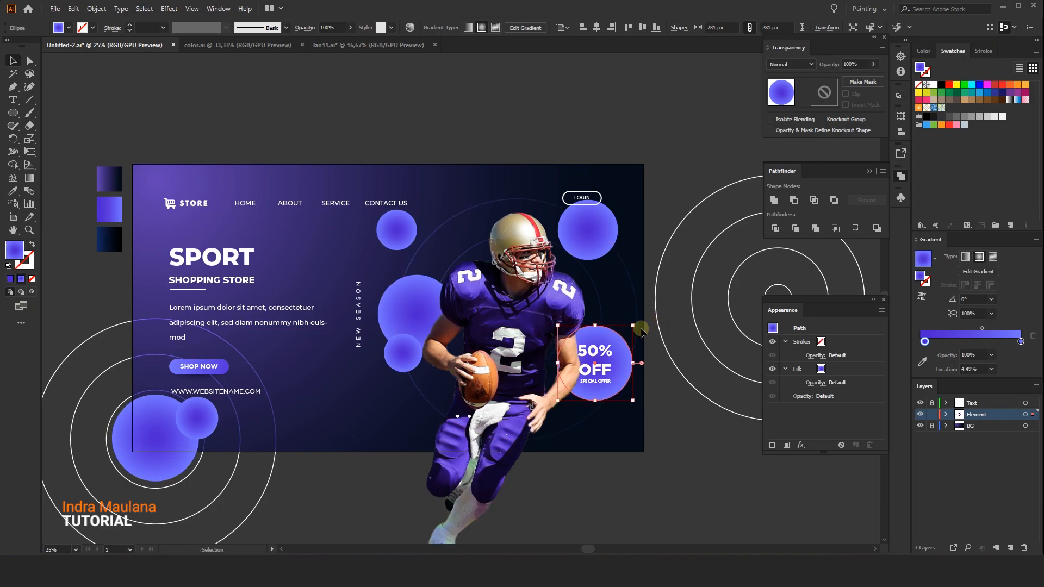
click(539, 378)
Shrink the circle behind the LOGIN button slightly
click(591, 247)
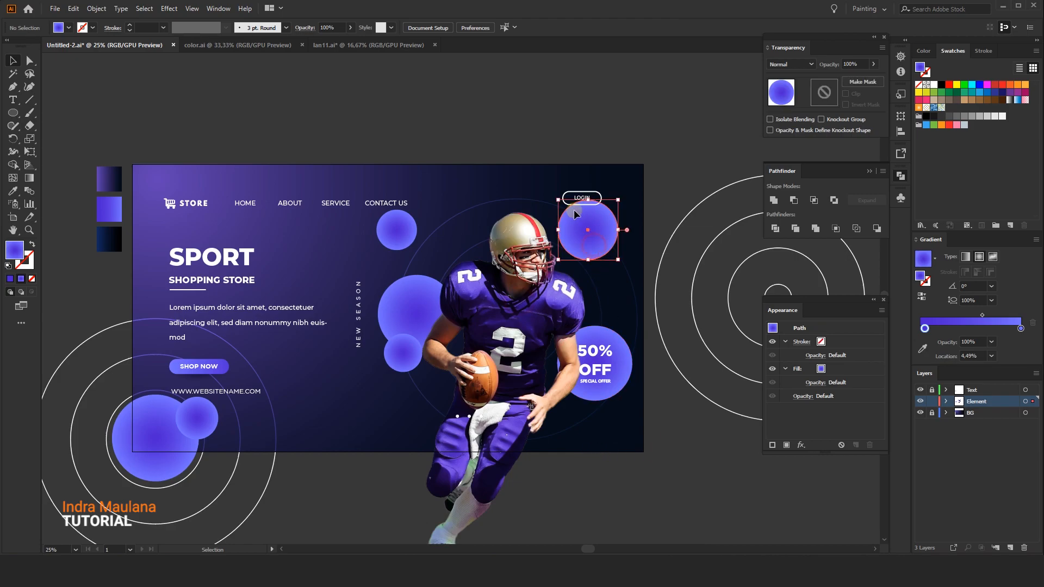
drag(558, 200, 565, 212)
click(582, 141)
drag(475, 141, 491, 135)
mouse_move(336, 431)
mouse_down()
mouse_move(346, 425)
mouse_move(332, 468)
mouse_move(351, 456)
mouse_move(337, 474)
mouse_move(340, 432)
mouse_up()
scroll(351, 448, down, 2)
mouse_move(331, 442)
mouse_down()
mouse_move(337, 466)
mouse_move(332, 455)
mouse_up()
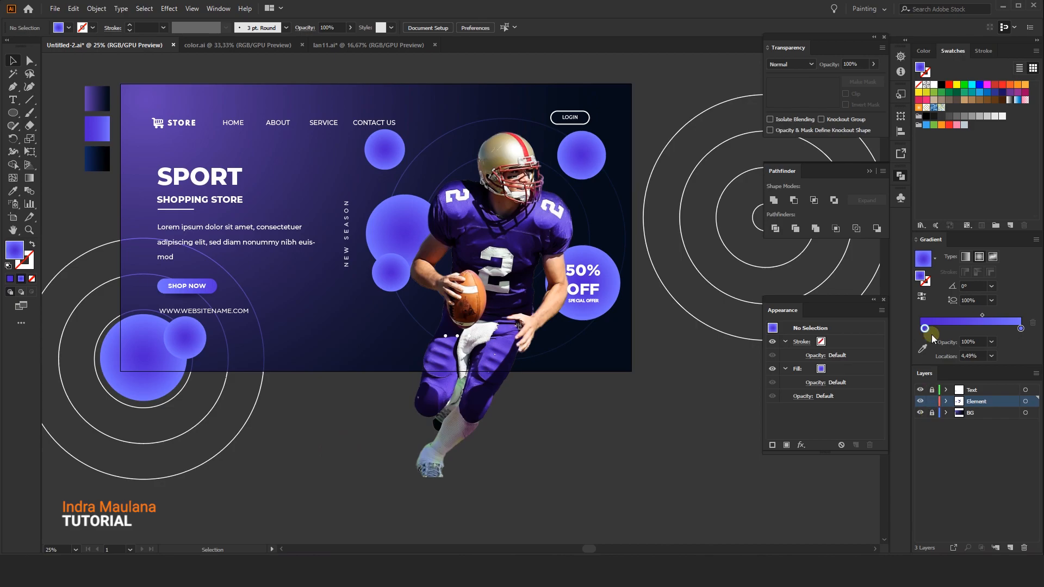
Unlock the BG layer, then copy the background rectangle and paste the copy in front of it
click(932, 358)
drag(931, 405, 930, 417)
click(968, 413)
drag(367, 199, 365, 277)
key(ctrl+z)
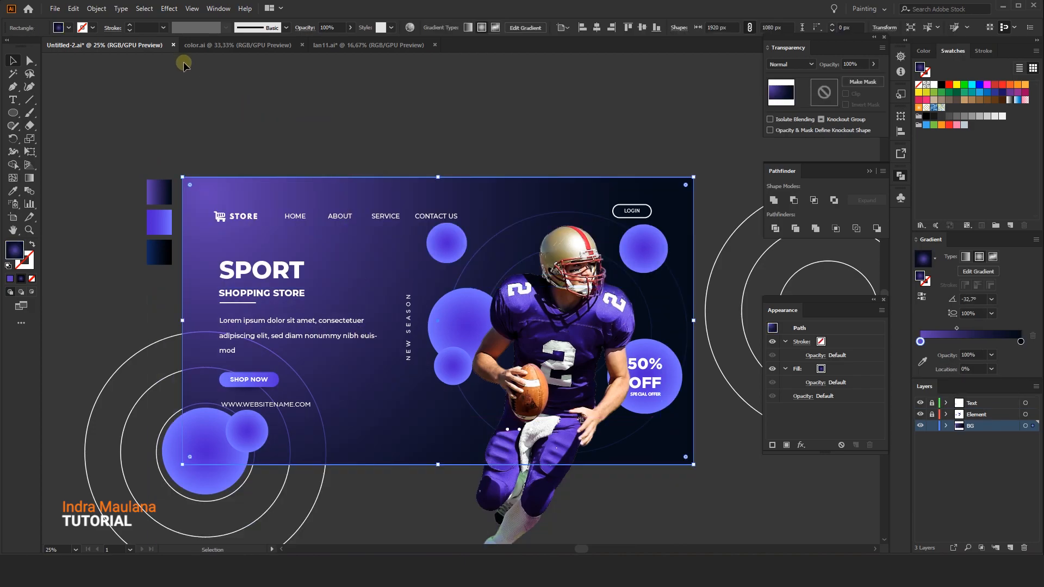
click(74, 9)
click(91, 60)
click(75, 9)
click(116, 85)
Apply the White, Black preset as a radial gradient to the pasted background copy
click(935, 258)
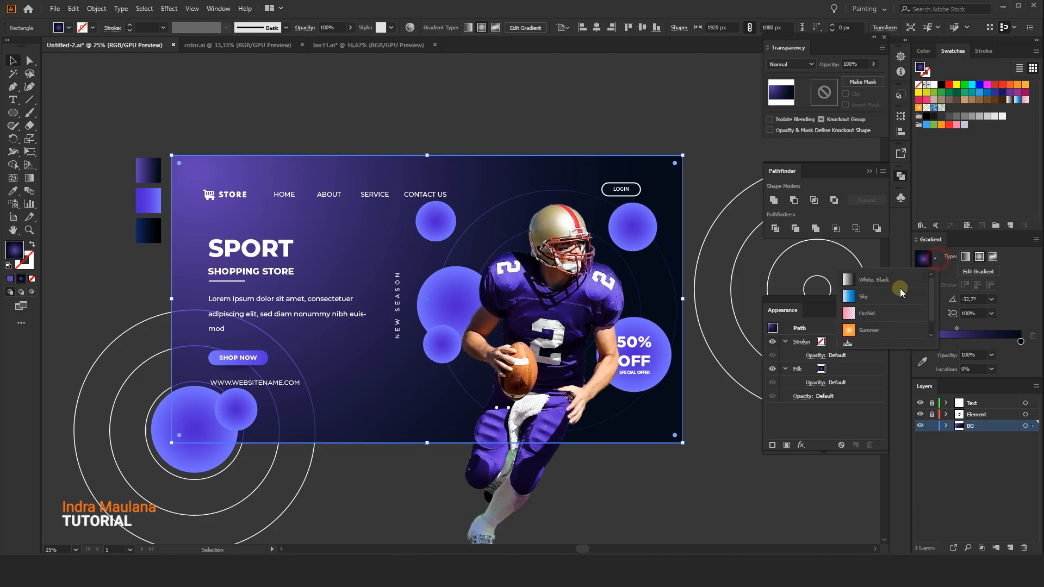
click(866, 281)
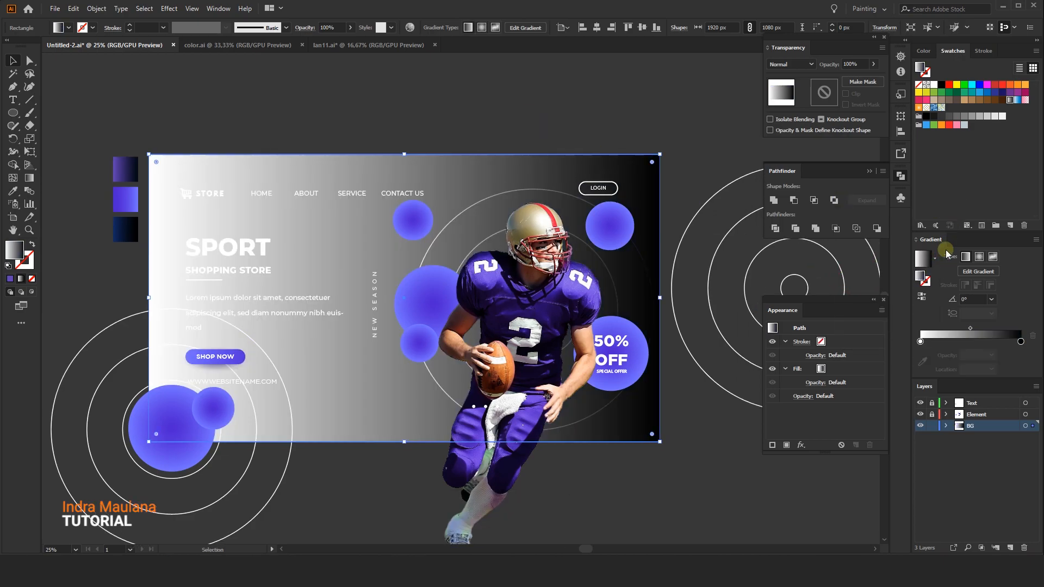
click(978, 257)
click(29, 177)
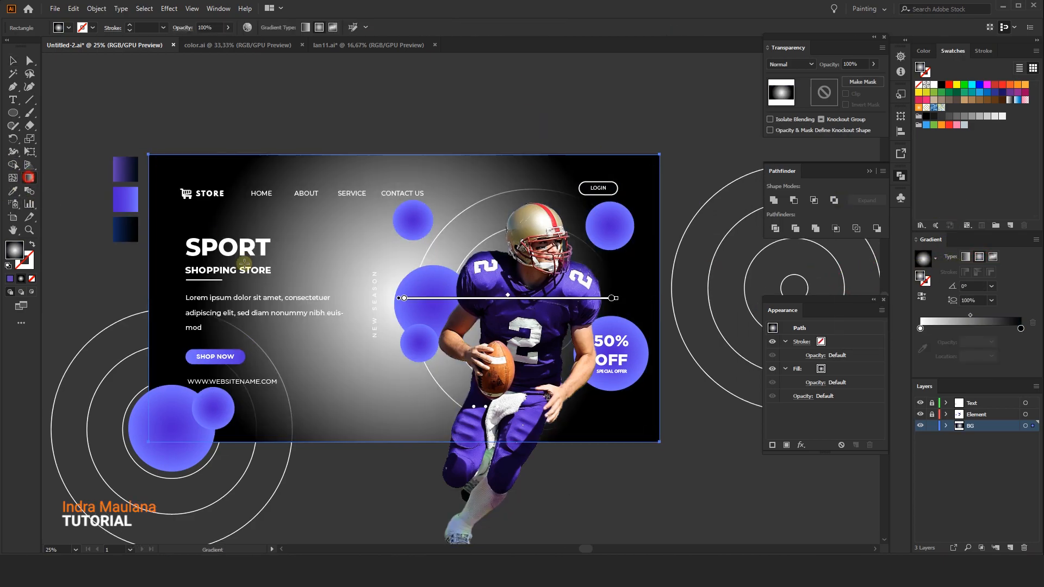
Reposition and enlarge the radial gradient on the background copy, and recolor its white stop to blue
mouse_move(472, 298)
mouse_down()
mouse_move(592, 300)
mouse_move(565, 304)
mouse_up()
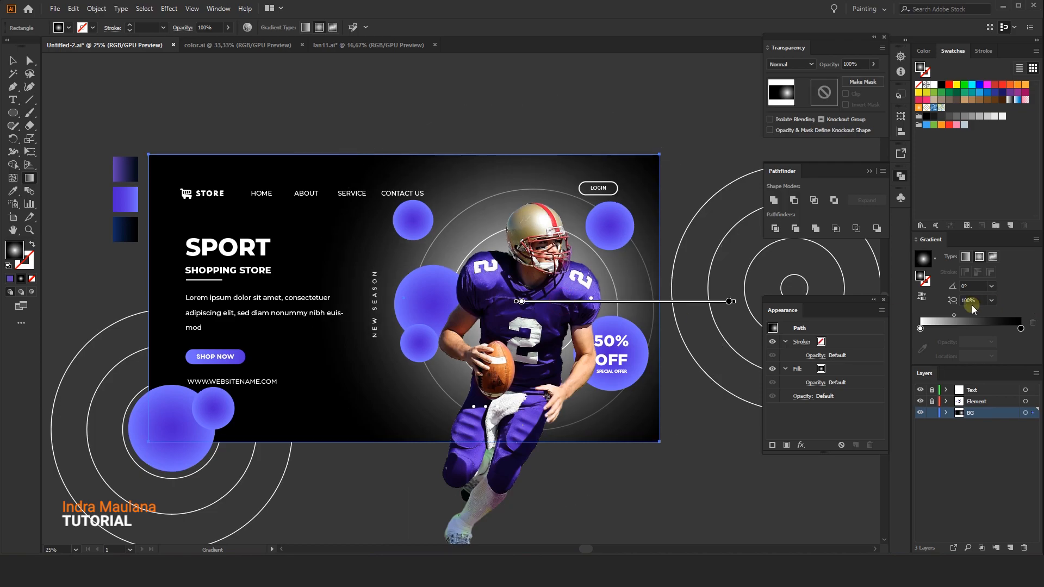
double_click(920, 329)
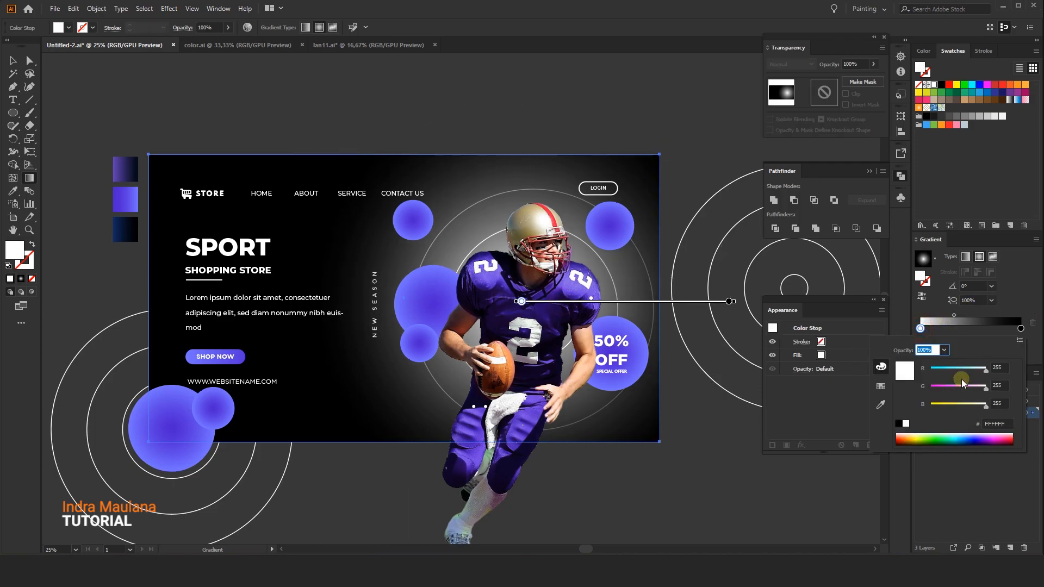
drag(967, 439, 965, 437)
drag(958, 386, 943, 370)
click(13, 60)
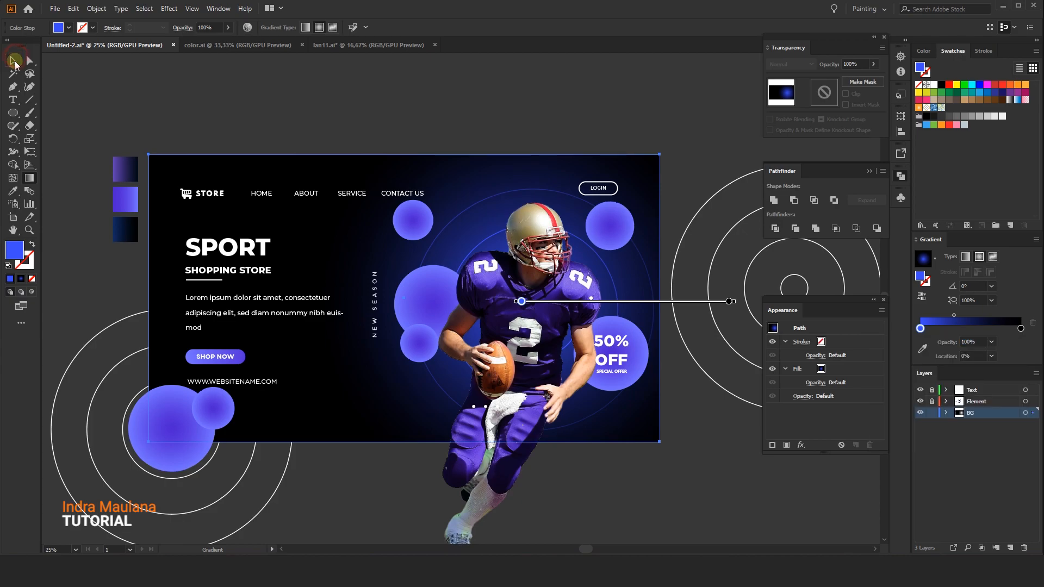
Set the gradient copy's blending mode to Screen
click(791, 64)
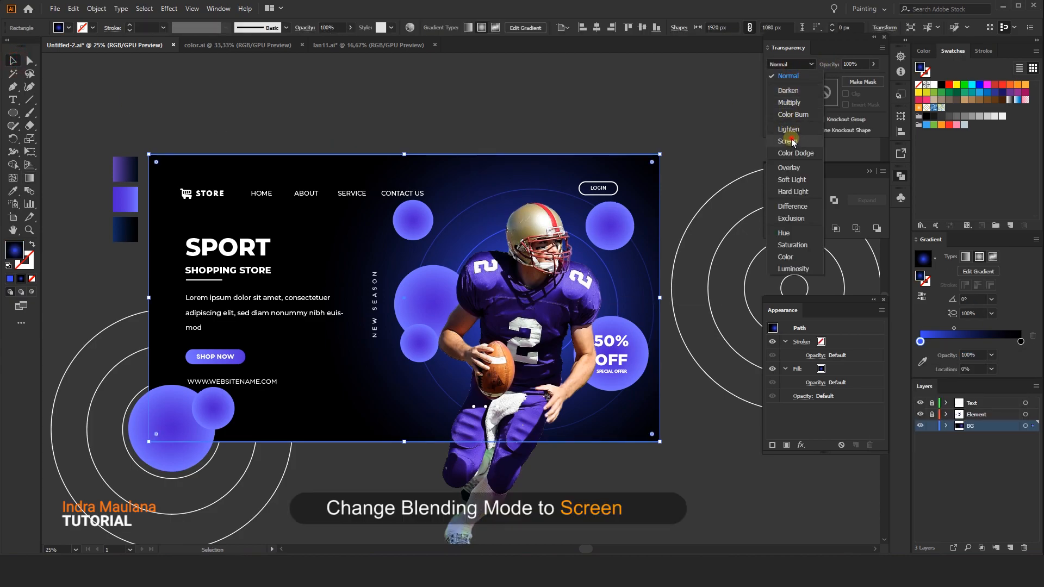
click(785, 143)
click(503, 95)
mouse_move(503, 94)
mouse_down()
mouse_move(476, 103)
mouse_move(513, 109)
mouse_up()
click(550, 218)
click(510, 109)
scroll(505, 107, down, 2)
scroll(505, 107, up, 2)
drag(329, 222, 344, 220)
click(347, 228)
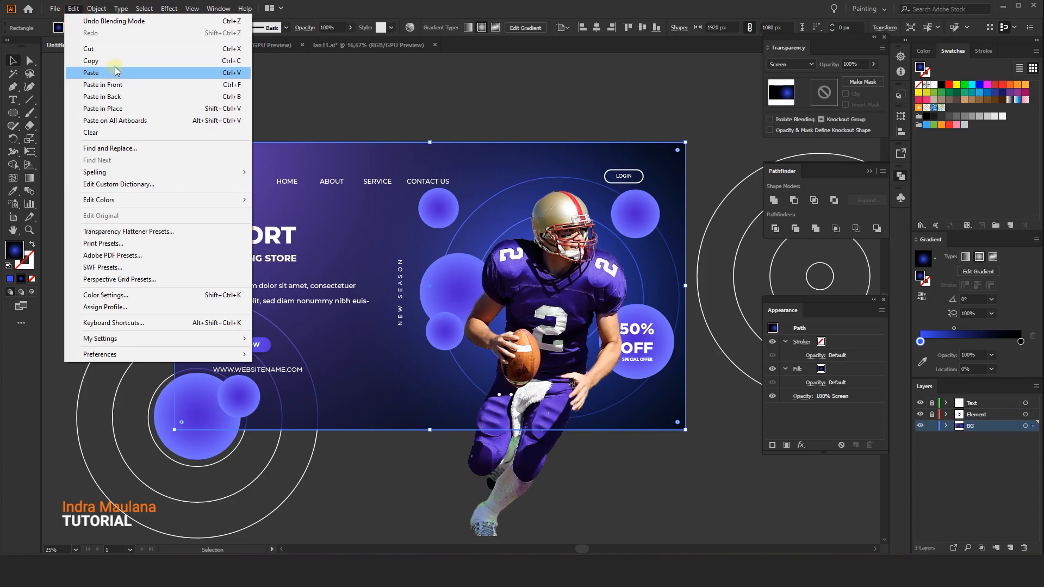
click(96, 8)
mouse_move(168, 84)
click(271, 85)
drag(337, 259, 369, 324)
key(ctrl+z)
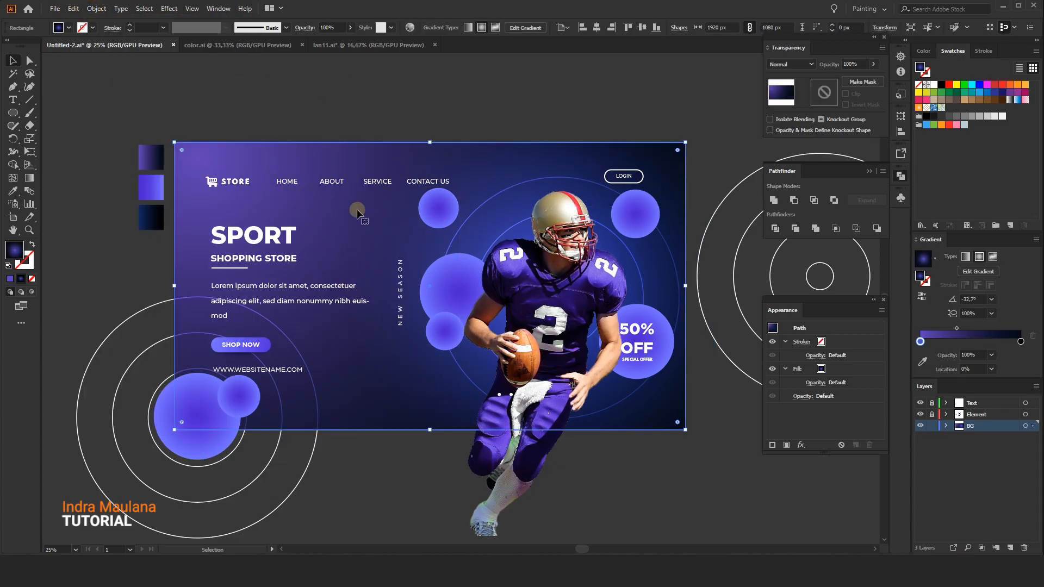
Readjust the direction and length of the purple linear gradient on the original background with the Gradient tool
click(29, 178)
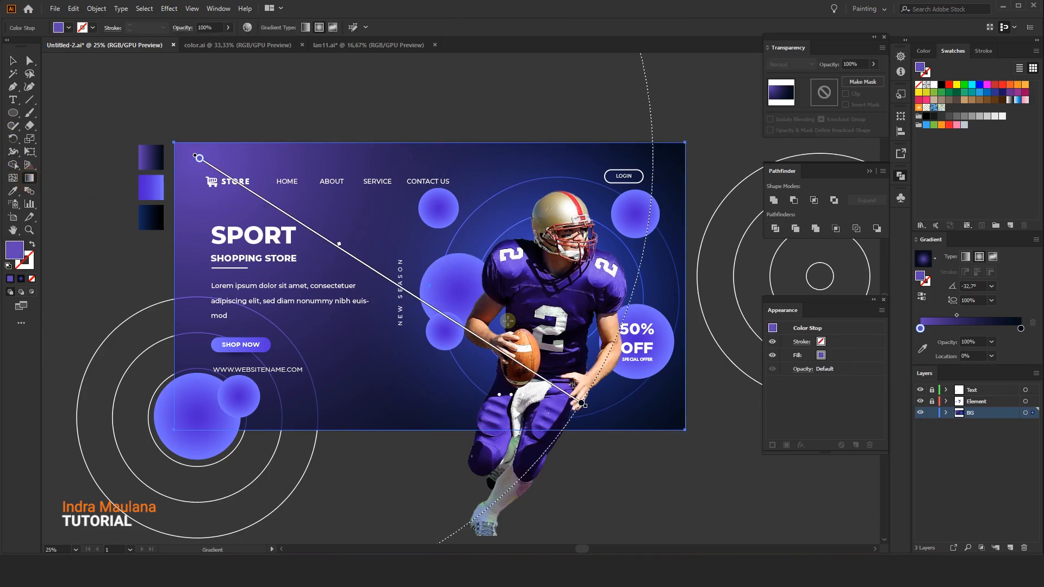
drag(586, 407, 437, 327)
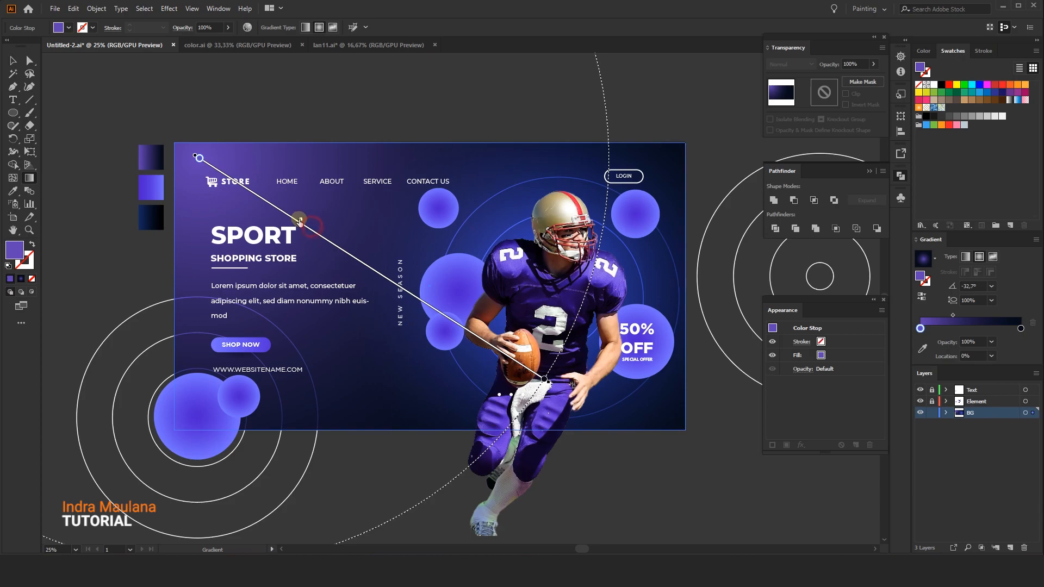
drag(317, 234, 316, 231)
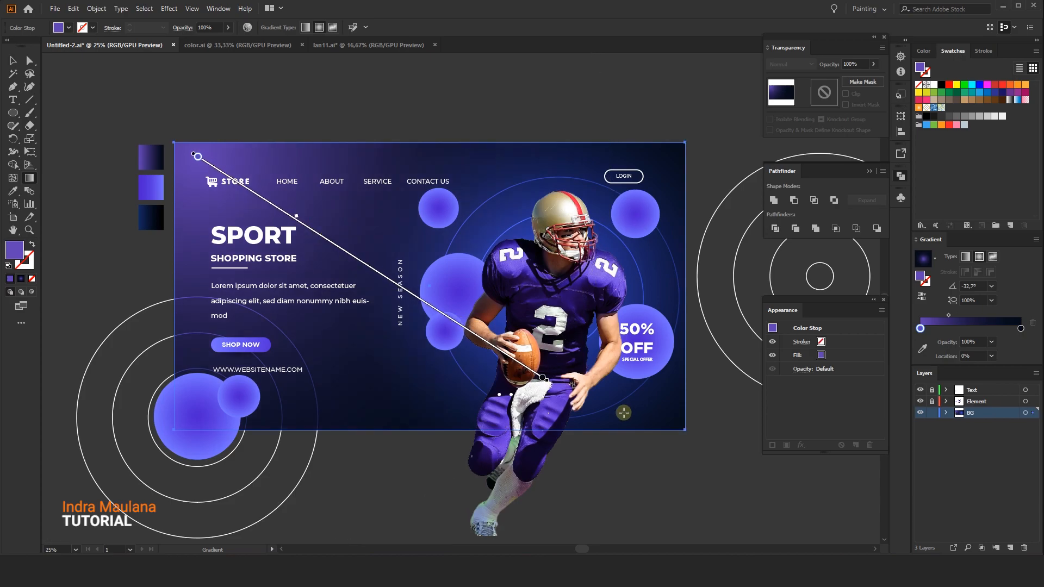
drag(543, 379, 593, 410)
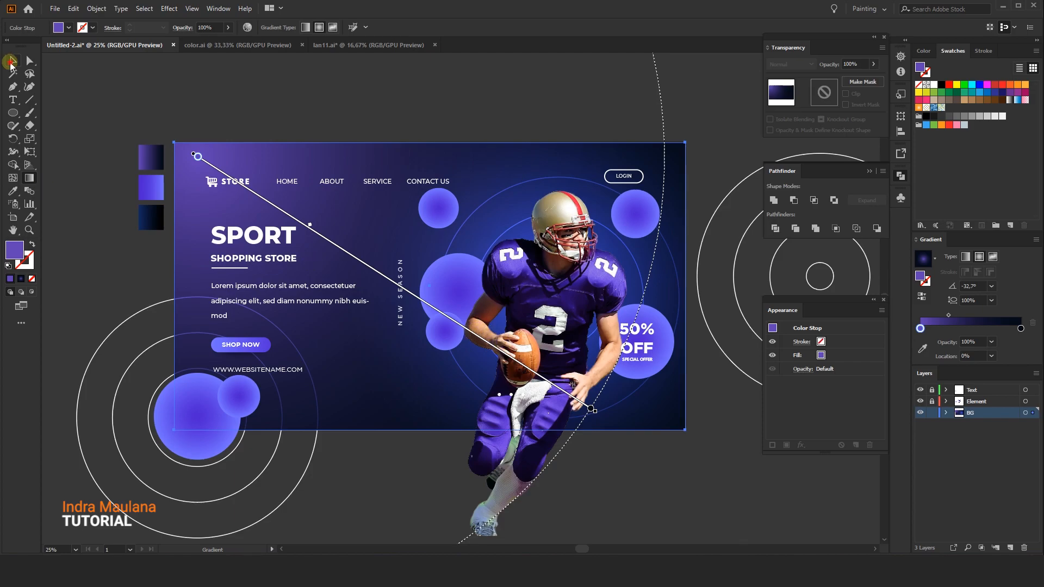
click(11, 63)
Unlock all objects and nudge the football player image up about 13 px
click(292, 82)
drag(447, 136, 427, 130)
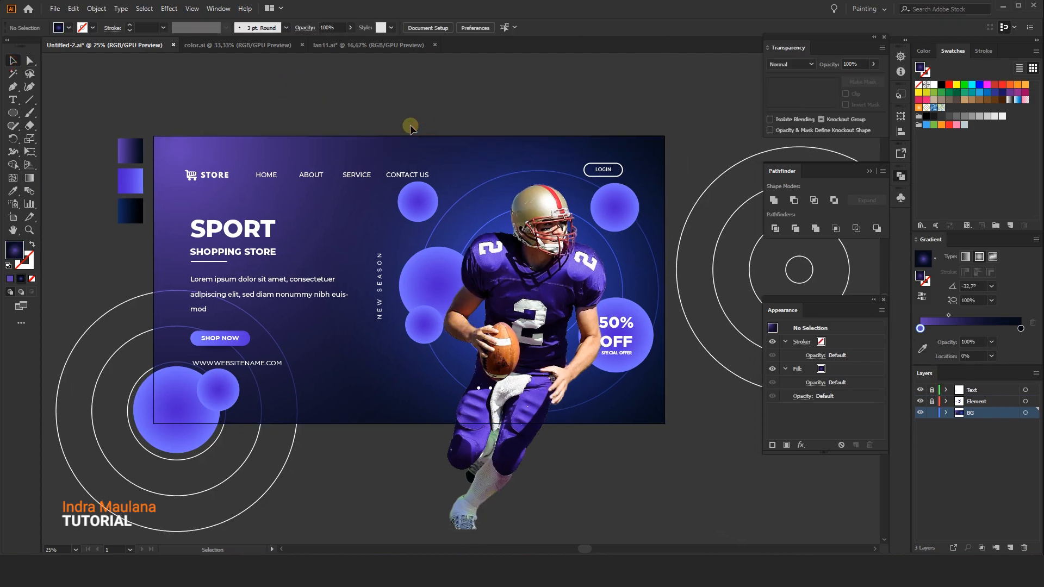
click(10, 58)
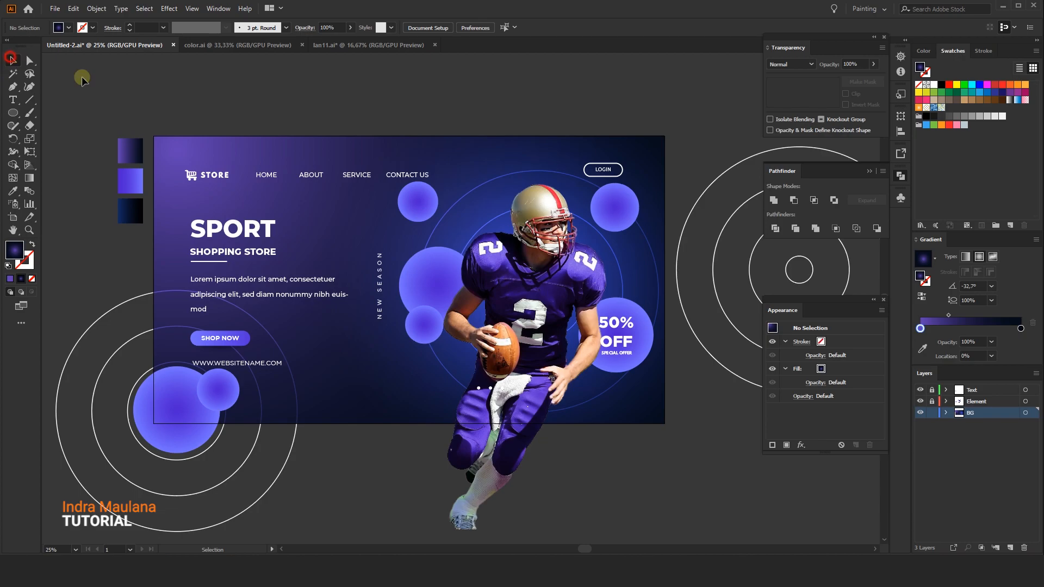
click(976, 401)
click(96, 9)
click(127, 96)
drag(688, 156, 679, 169)
drag(580, 255, 574, 248)
drag(567, 258, 557, 261)
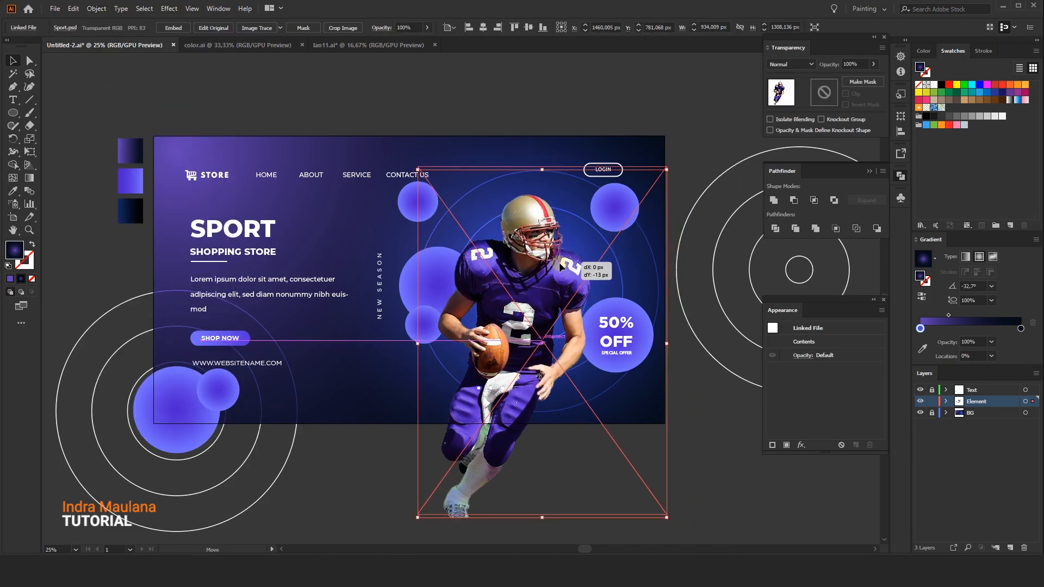
click(701, 468)
click(932, 390)
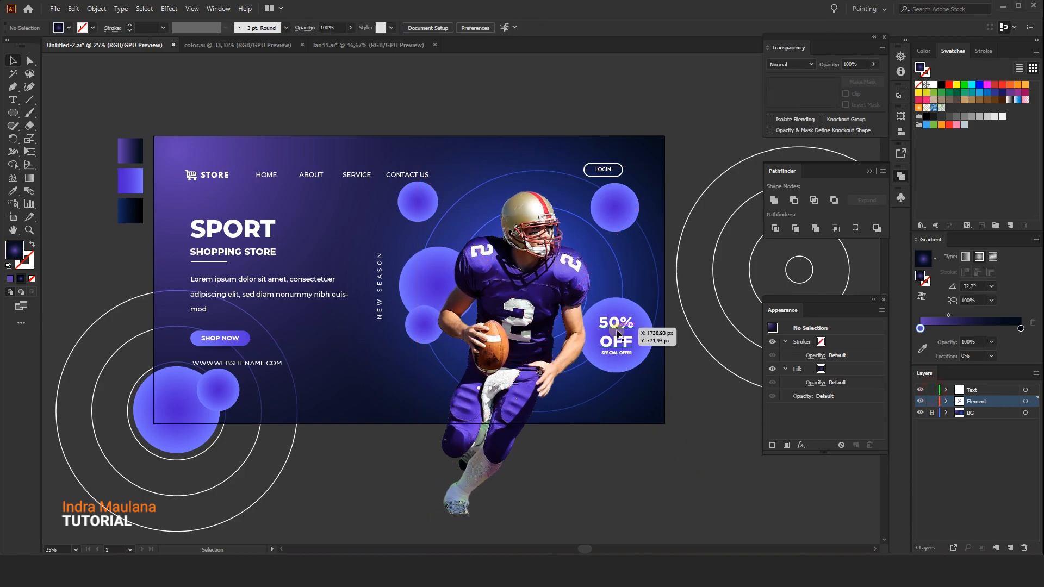
click(629, 341)
right_click(630, 341)
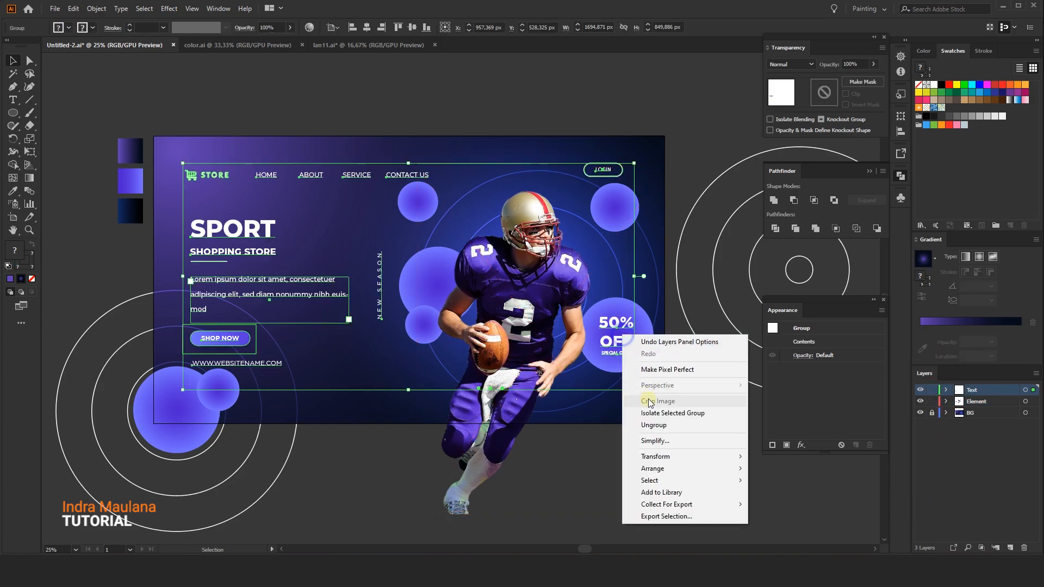
click(639, 399)
mouse_move(636, 313)
mouse_down()
mouse_move(650, 307)
mouse_move(633, 314)
mouse_up()
click(651, 67)
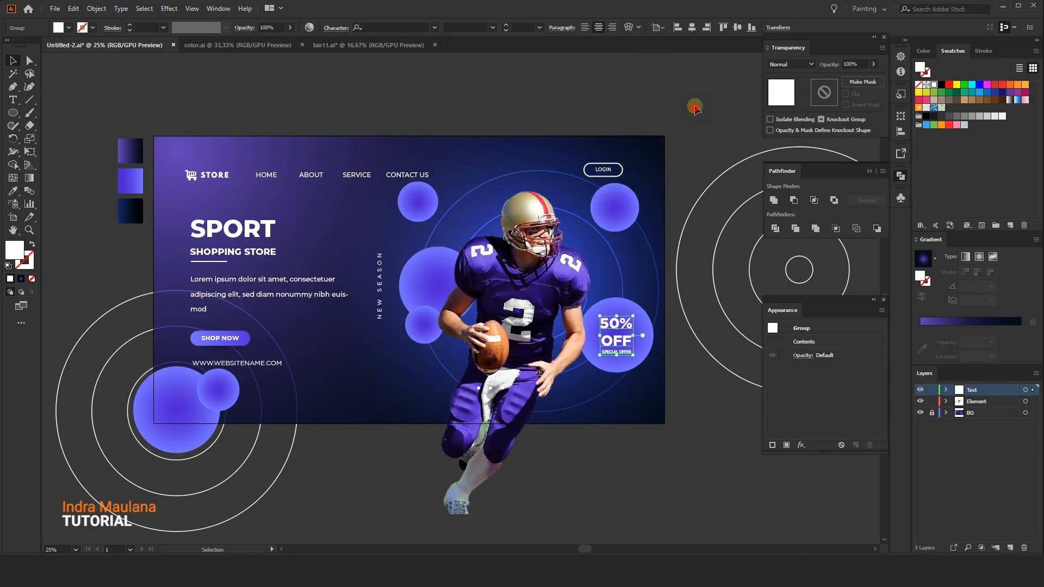
scroll(514, 110, up, 5)
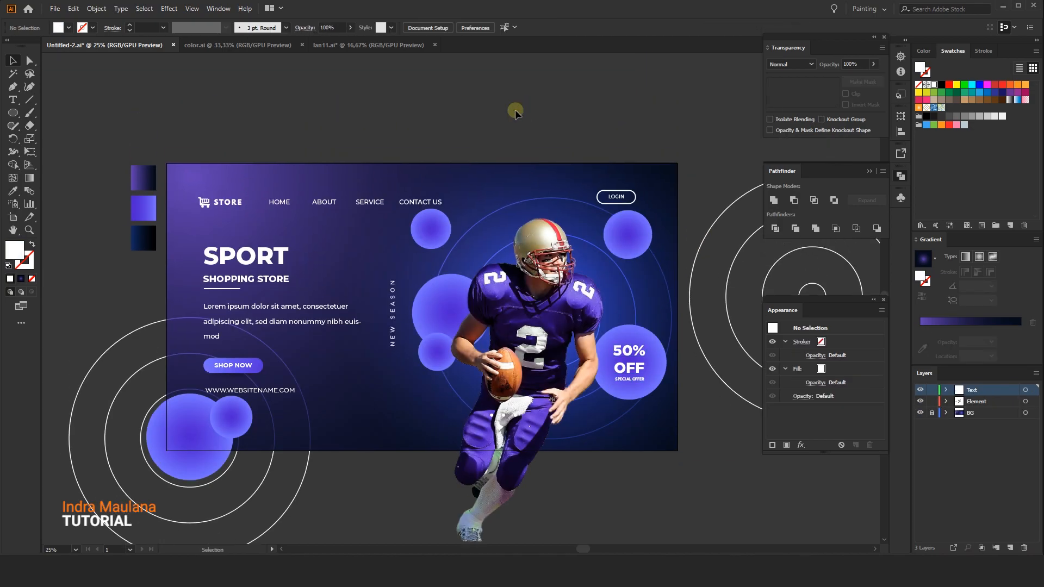
scroll(514, 111, down, 4)
scroll(517, 163, up, 3)
click(518, 131)
scroll(517, 130, down, 5)
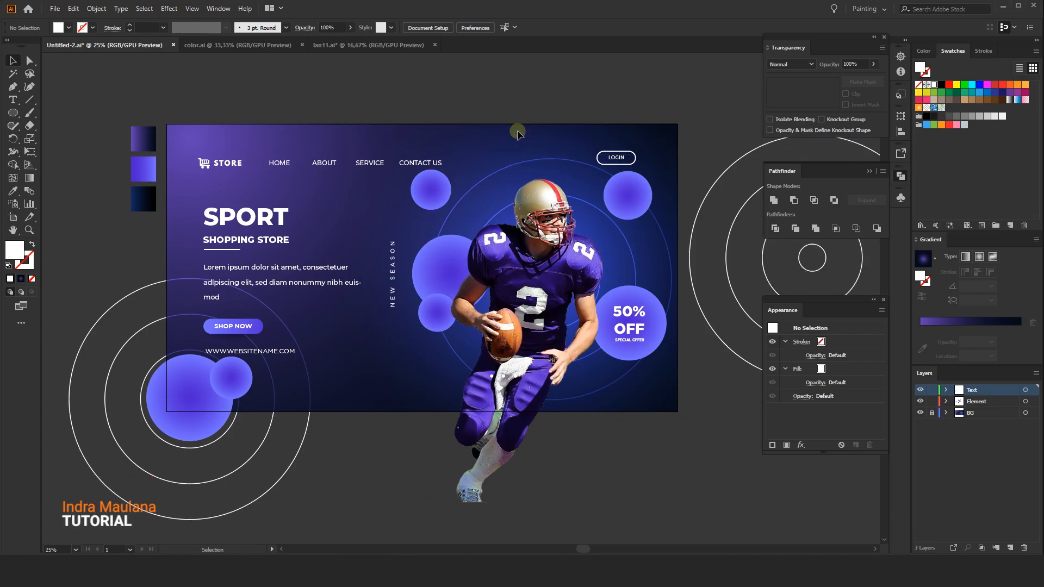
scroll(517, 108, up, 4)
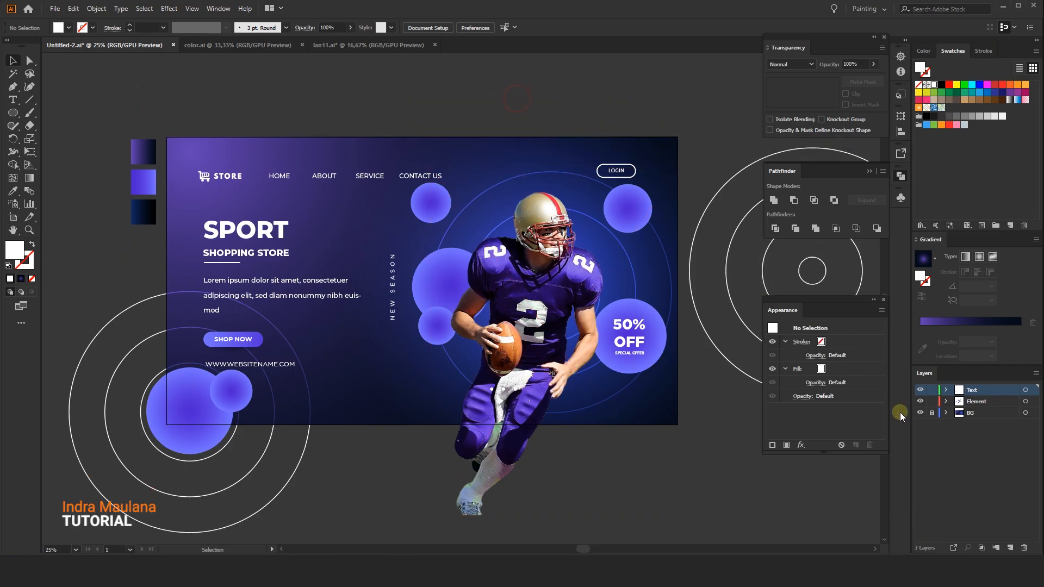
Draw a 1920 x 1080 px rectangle on the Element layer
click(971, 402)
scroll(461, 355, down, 2)
drag(604, 430, 590, 422)
drag(377, 165, 338, 155)
click(97, 9)
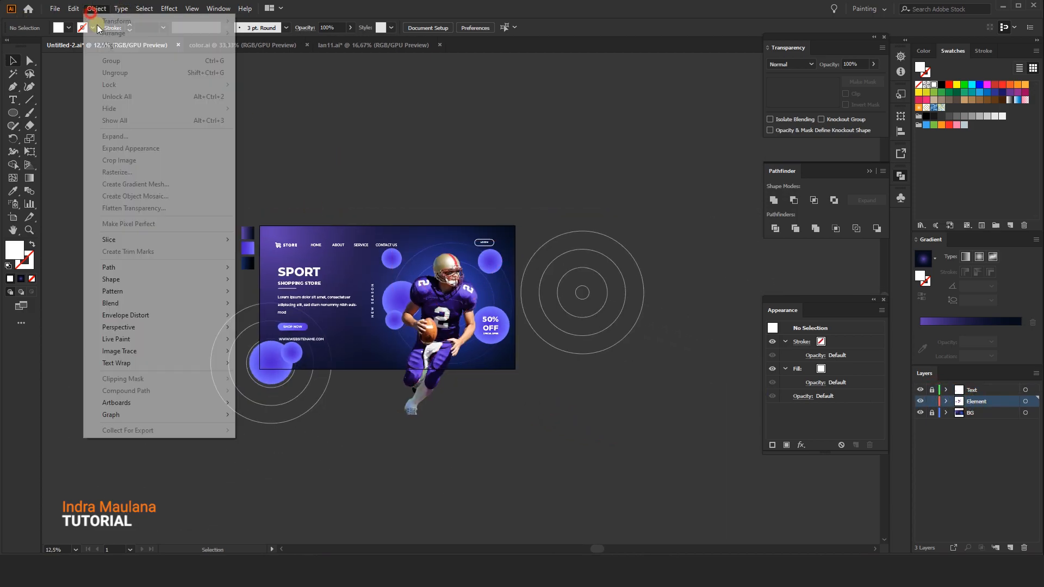
click(184, 96)
drag(18, 117, 45, 115)
click(317, 197)
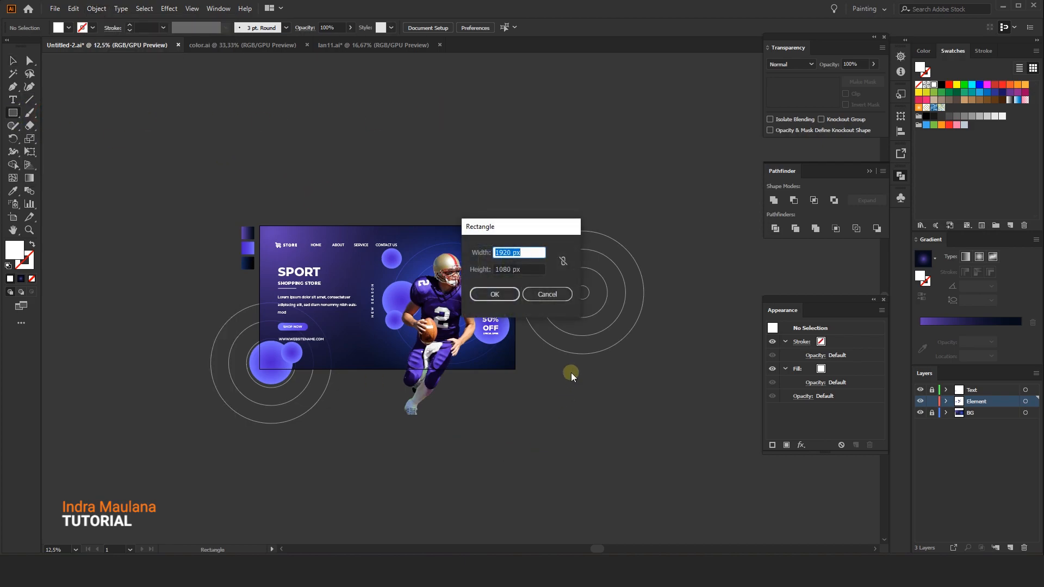
click(528, 269)
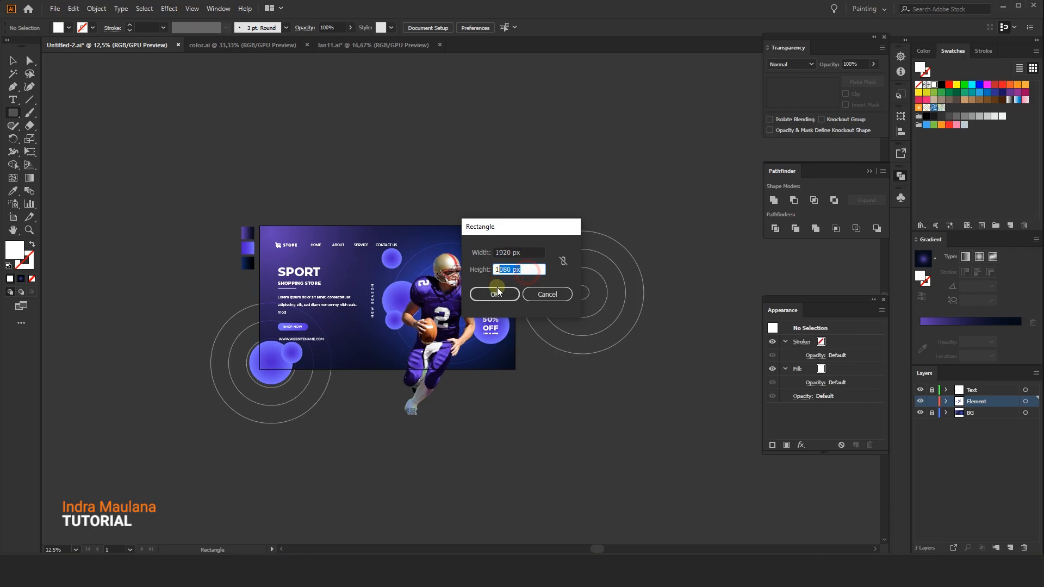
click(491, 294)
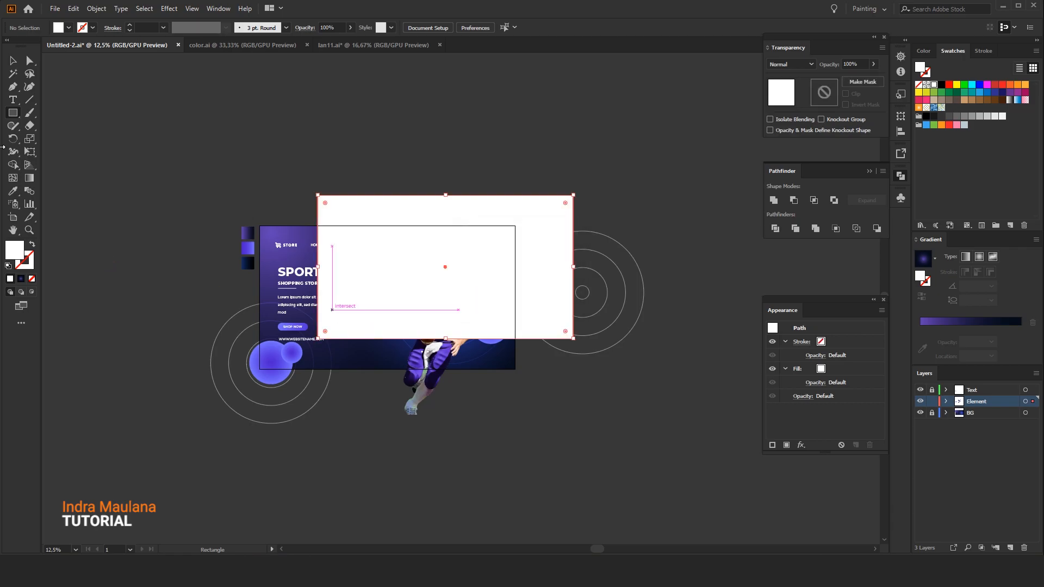
Center the new rectangle on the artboard horizontally and vertically, and unlock the BG layer
click(13, 60)
click(467, 27)
click(512, 27)
click(387, 121)
click(246, 232)
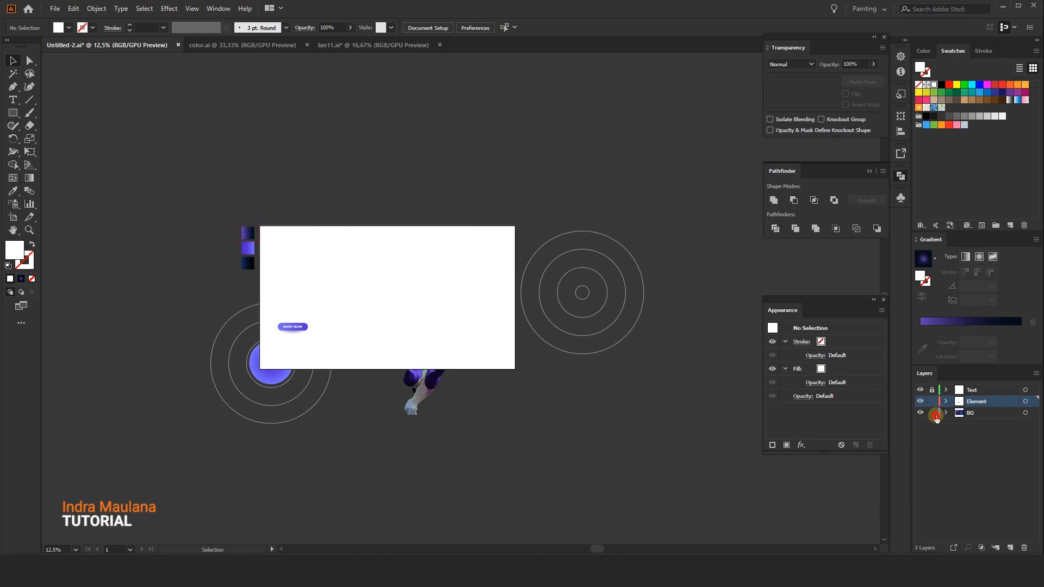
right_click(271, 192)
click(731, 157)
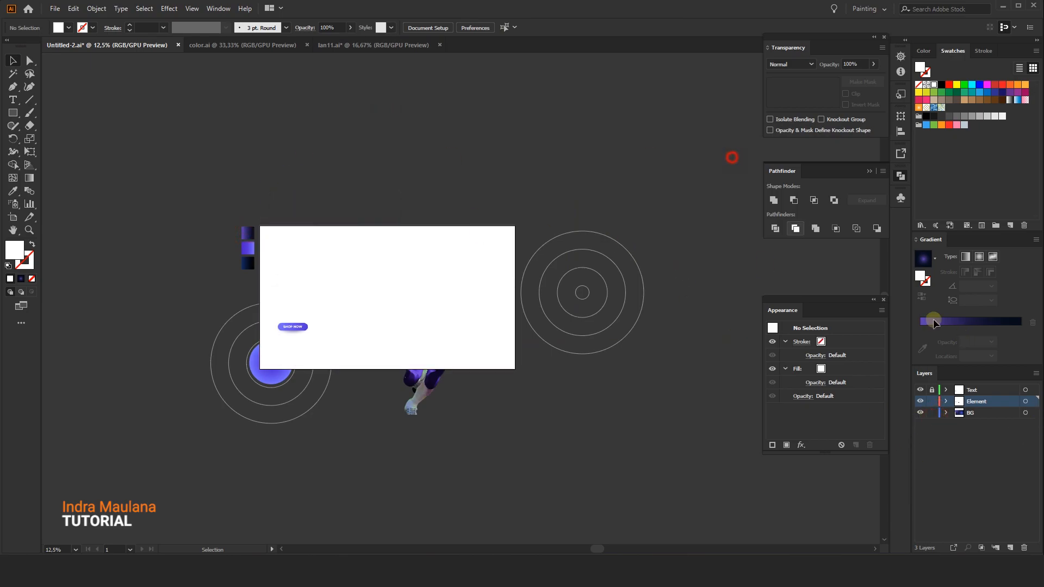
drag(664, 488, 664, 488)
click(709, 301)
Select all the banner artwork and make a clipping mask with the top rectangle
drag(121, 157, 510, 445)
right_click(448, 279)
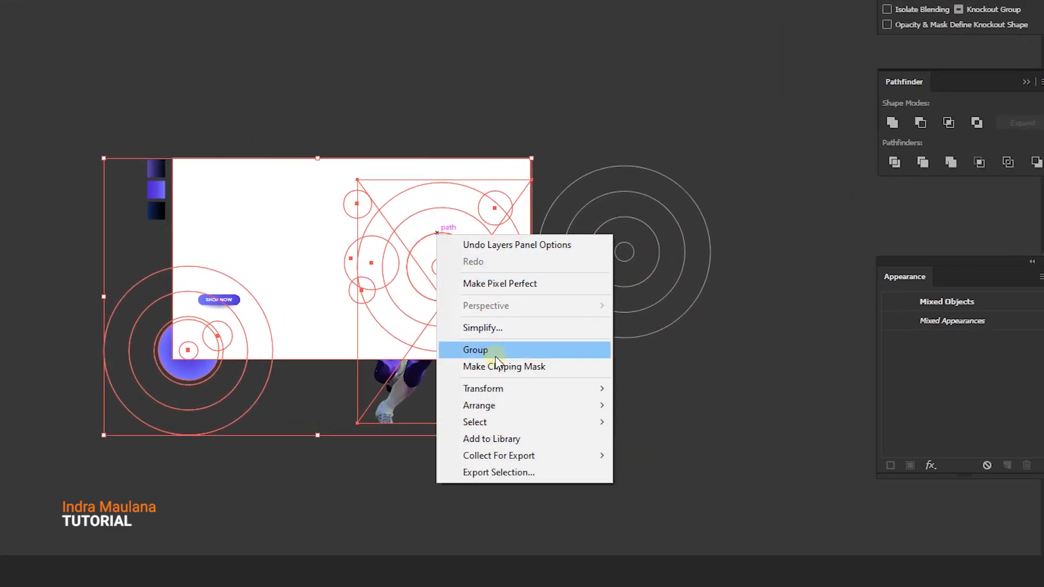
click(465, 367)
Delete the leftover ring group and the gradient color swatches outside the artboard
click(603, 198)
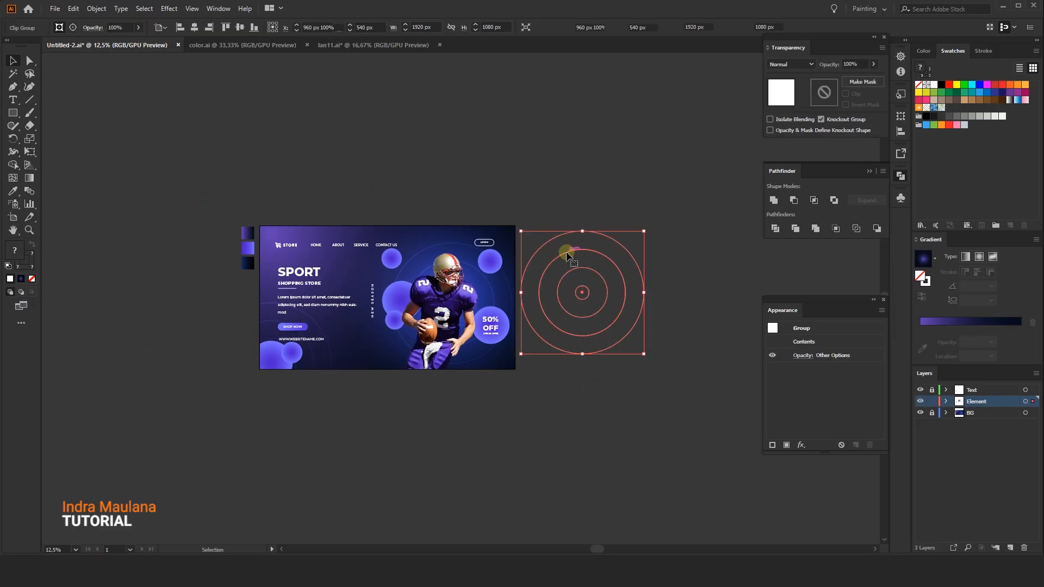
key(Delete)
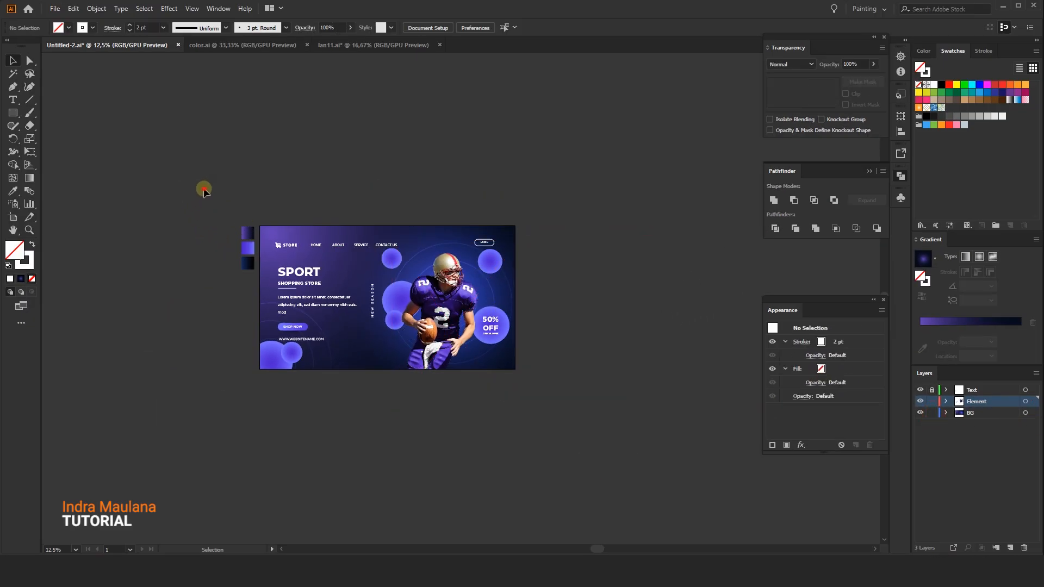
drag(246, 295, 246, 295)
key(Delete)
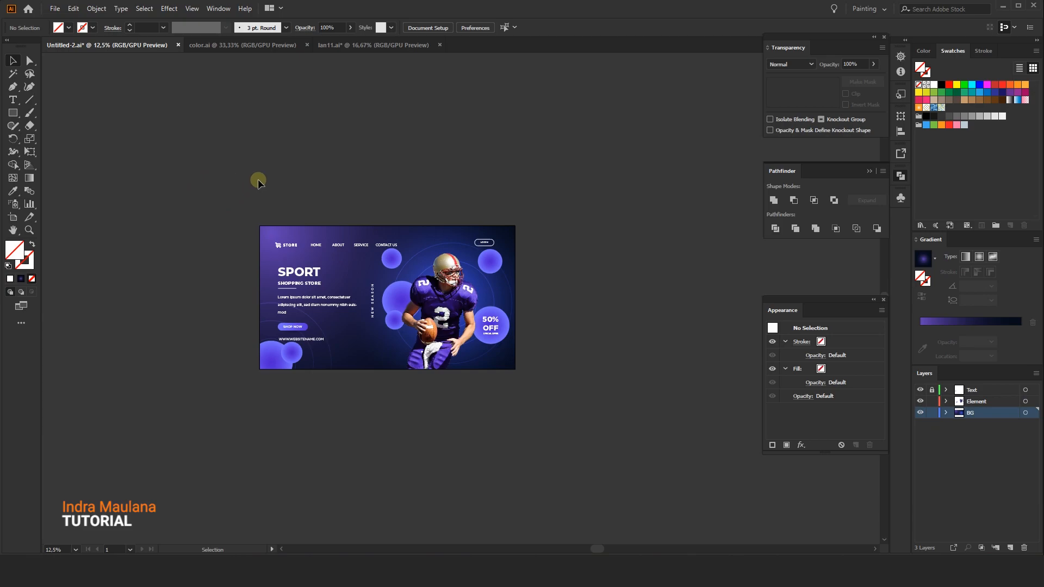
drag(265, 158, 325, 159)
drag(496, 386, 446, 401)
click(406, 309)
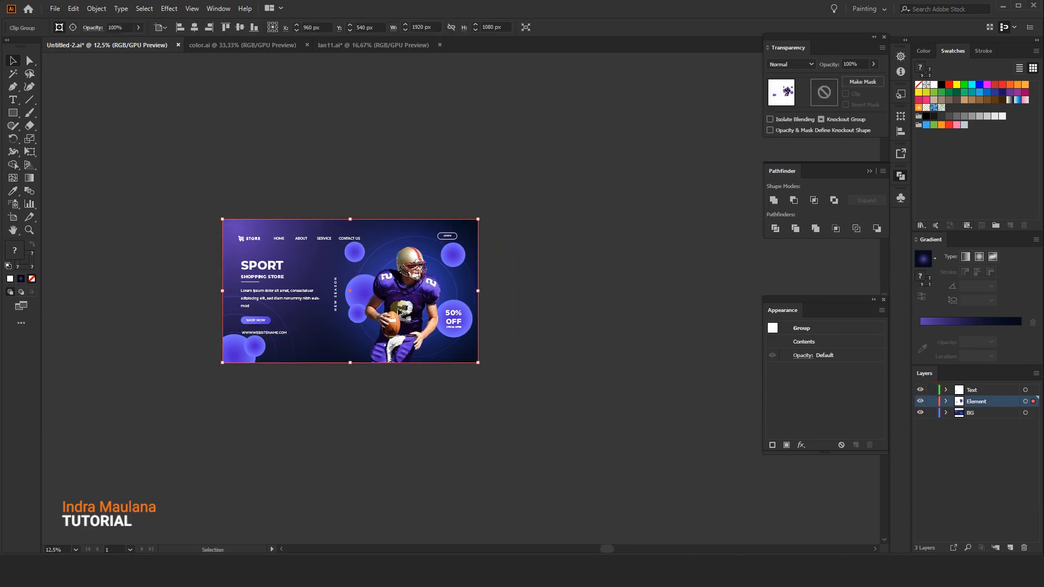
scroll(406, 310, down, 2)
drag(394, 307, 534, 307)
click(546, 417)
drag(546, 416, 452, 412)
drag(240, 290, 529, 291)
scroll(581, 380, up, 1)
click(575, 386)
drag(575, 384, 603, 413)
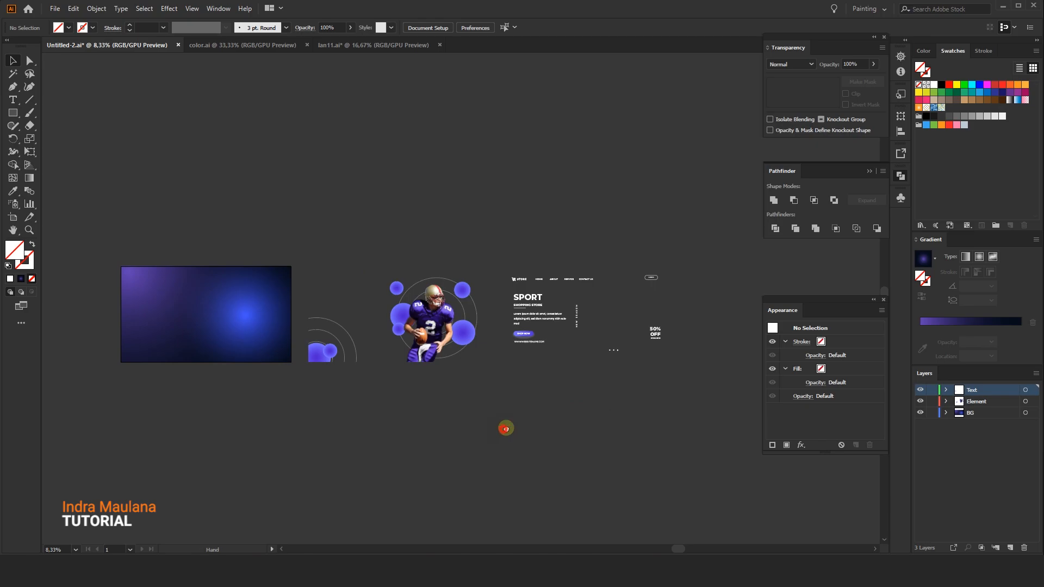
Select all three clipped layer groups and center-align them with each other
drag(503, 428, 521, 423)
drag(440, 218, 454, 217)
drag(429, 312, 799, 425)
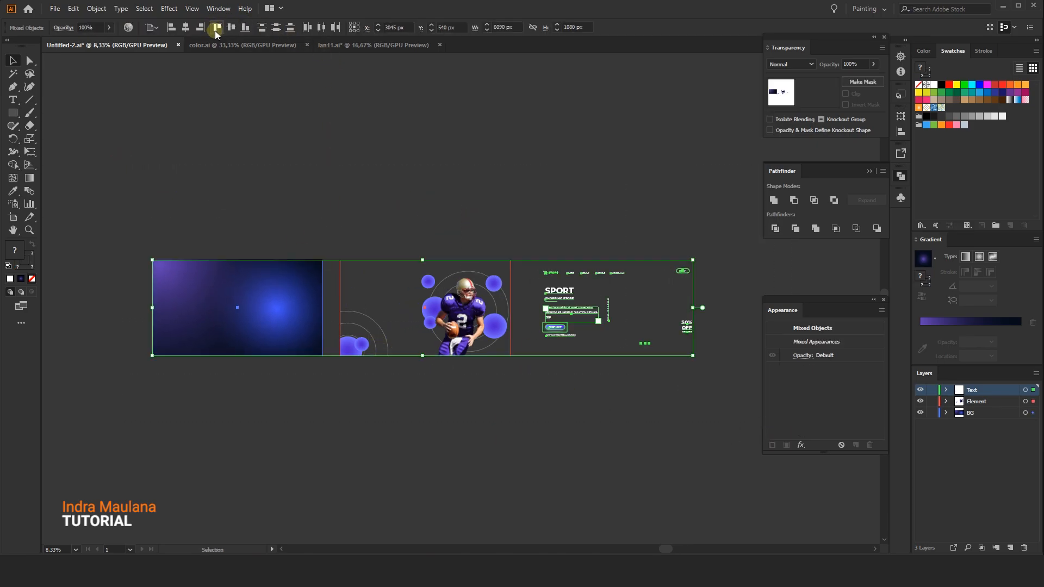
click(186, 28)
click(182, 136)
Fit the artboard in the window and zoom out to review the finished banner
key(ctrl+0)
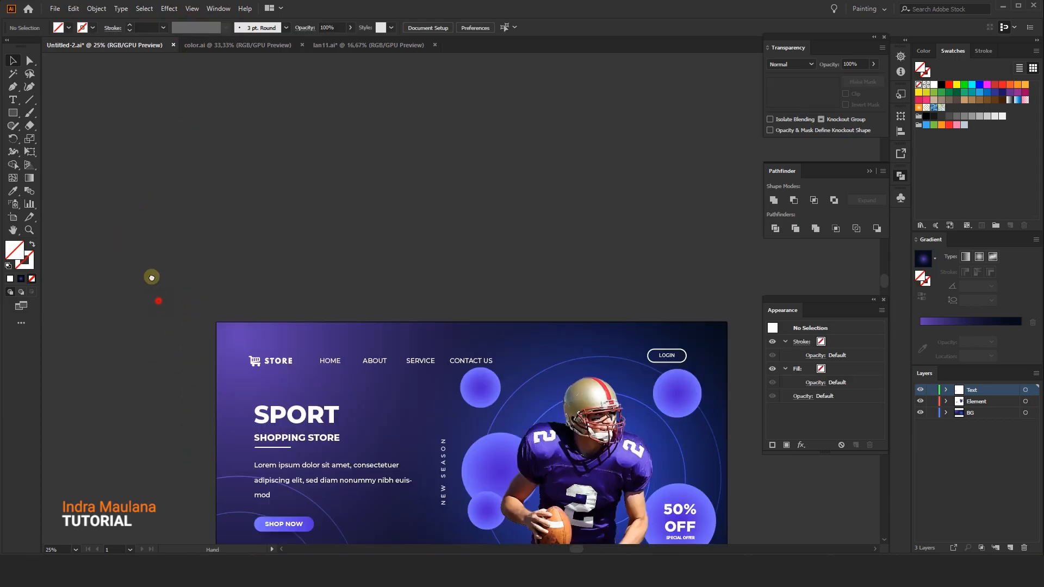
key(ctrl+minus)
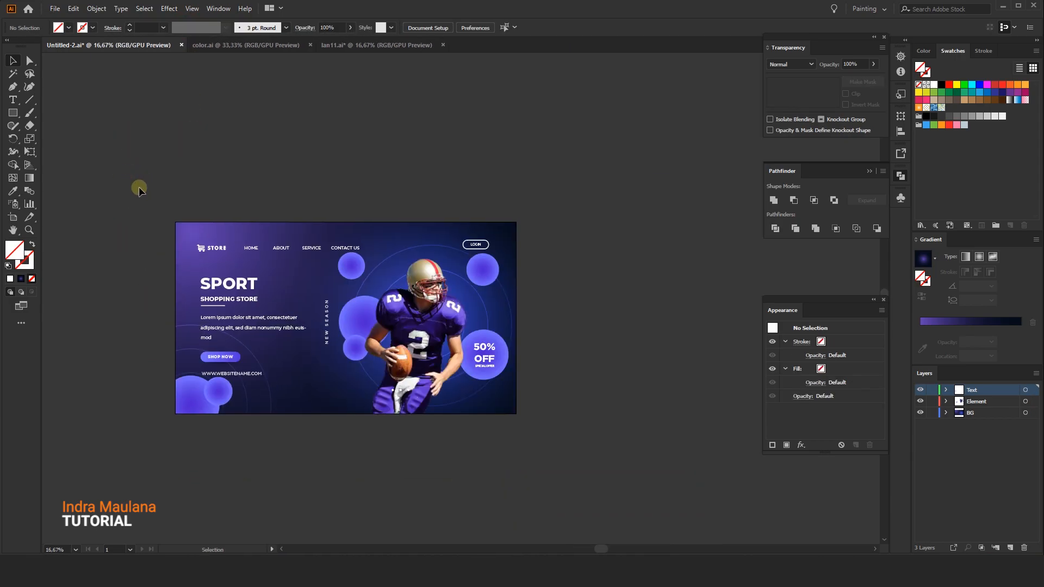
key(ctrl)
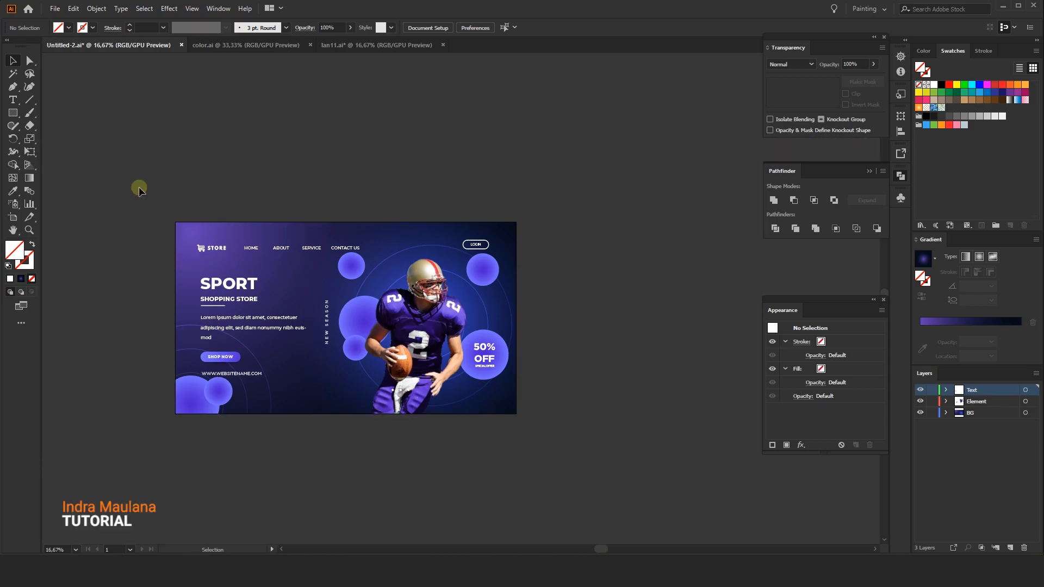